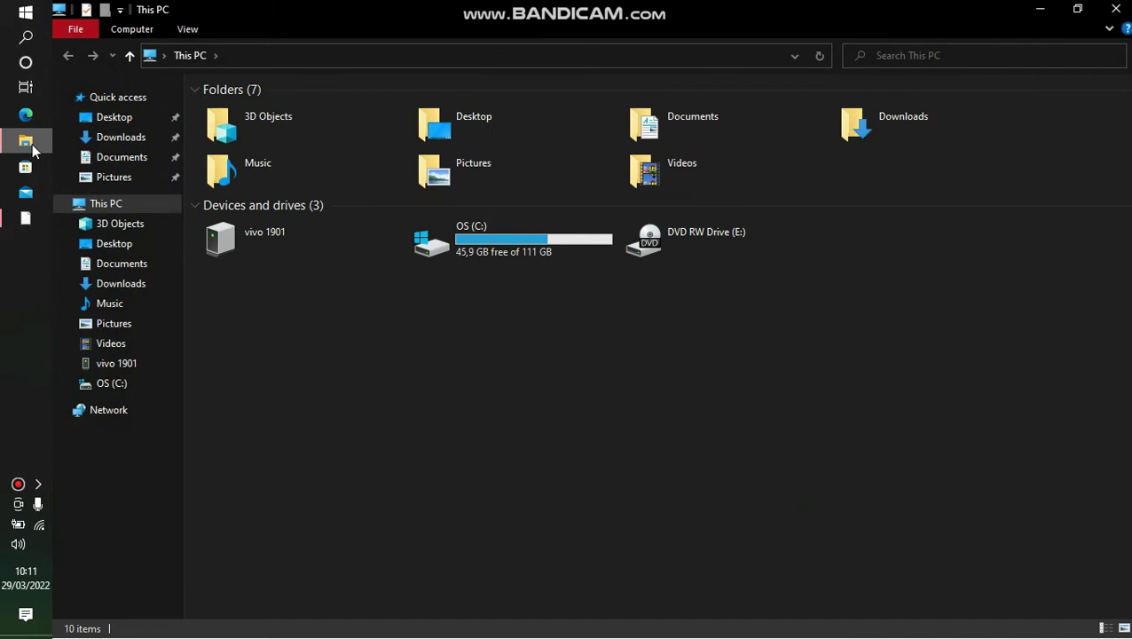
Open the Desktop folder inside ArcGIS_Desktop_108_172737, going through Documents, the nested Master Arcgis folders and Arcgis 10.8.
left_click(127, 162)
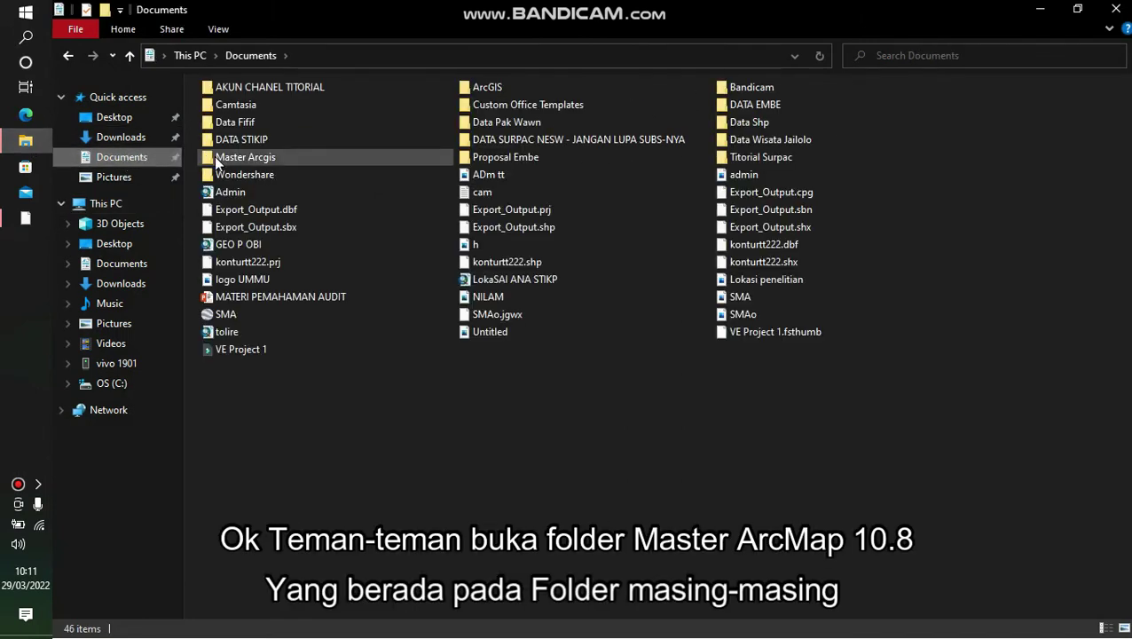
left_click(224, 158)
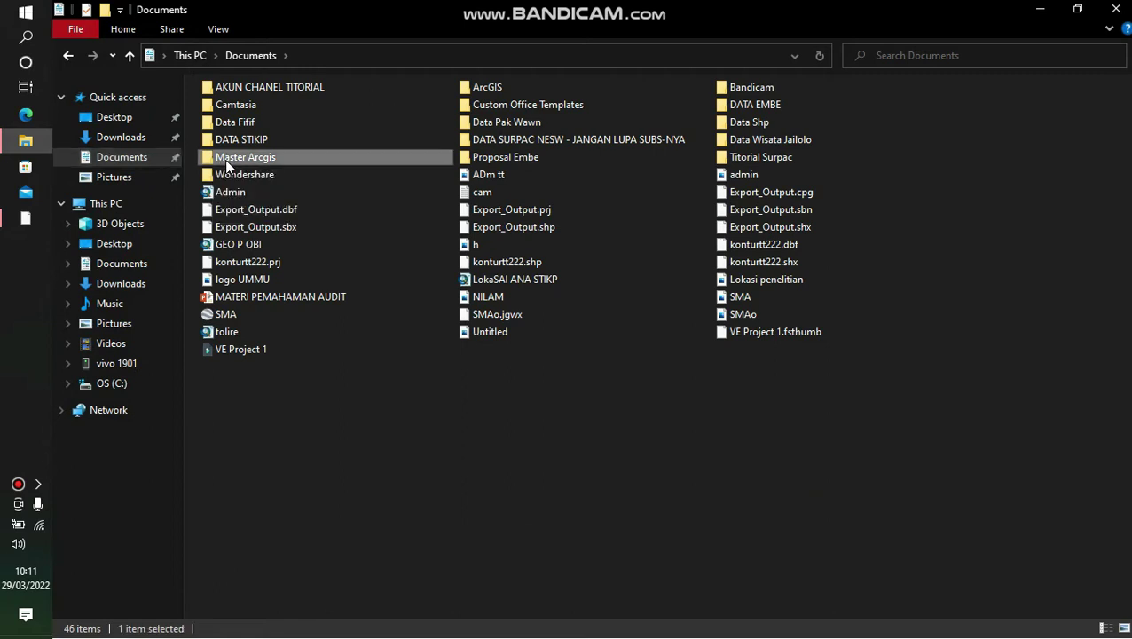
double_click(224, 159)
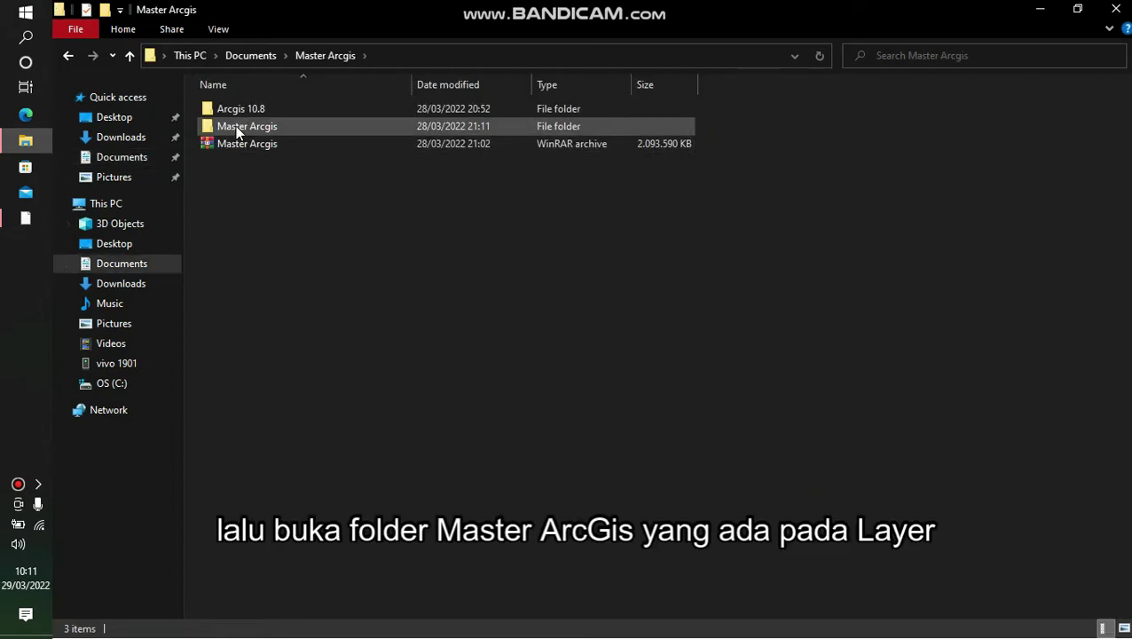
double_click(235, 126)
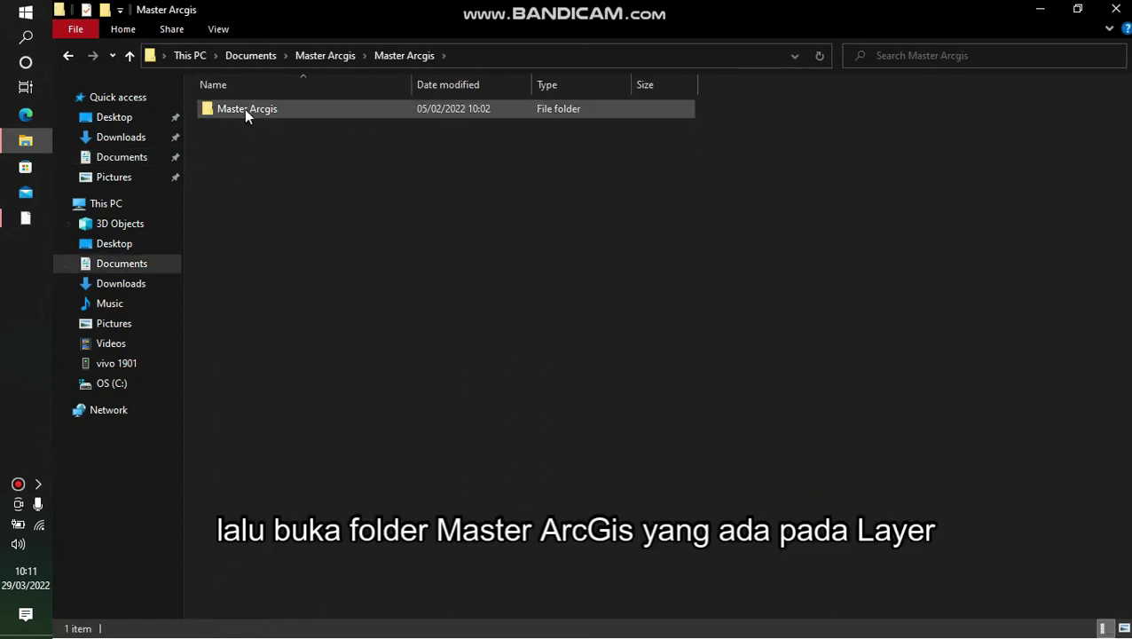
double_click(255, 108)
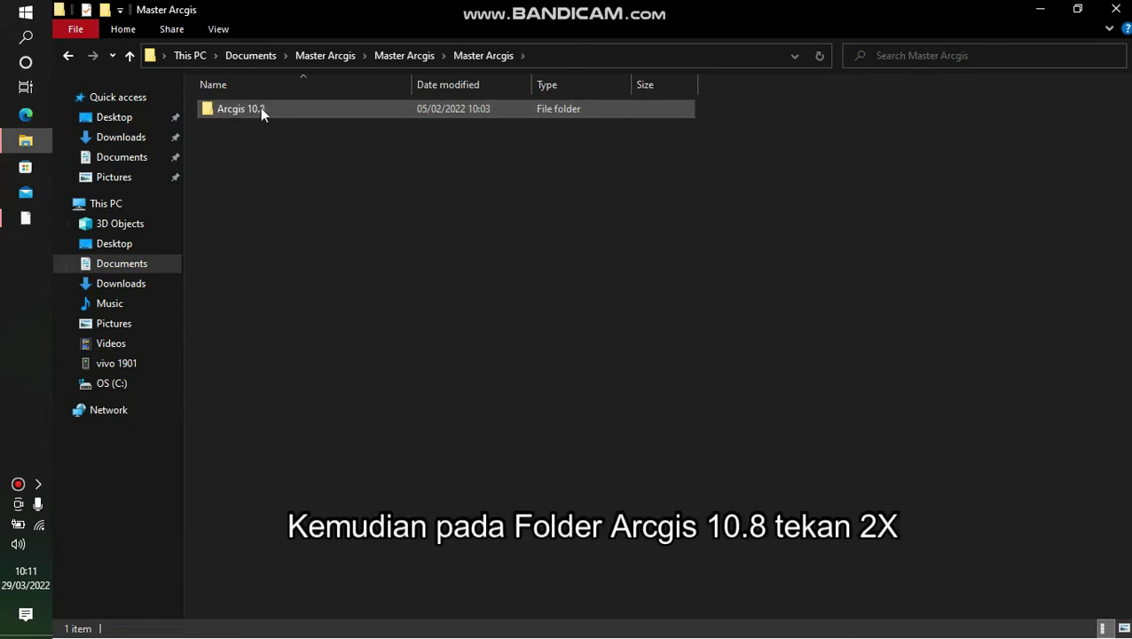
double_click(247, 113)
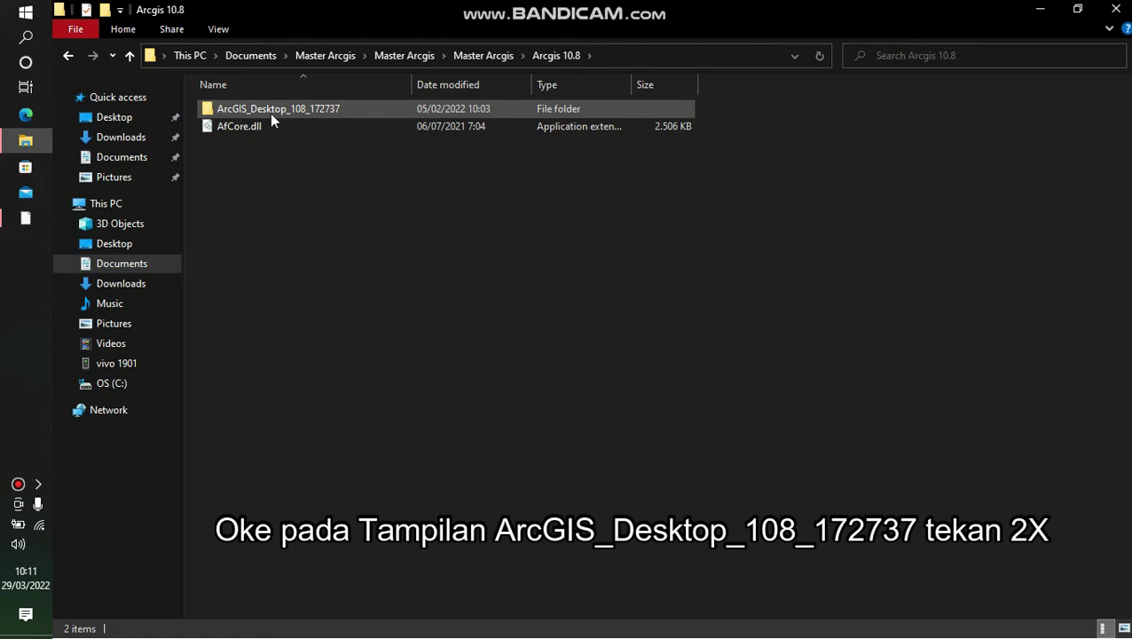
double_click(279, 107)
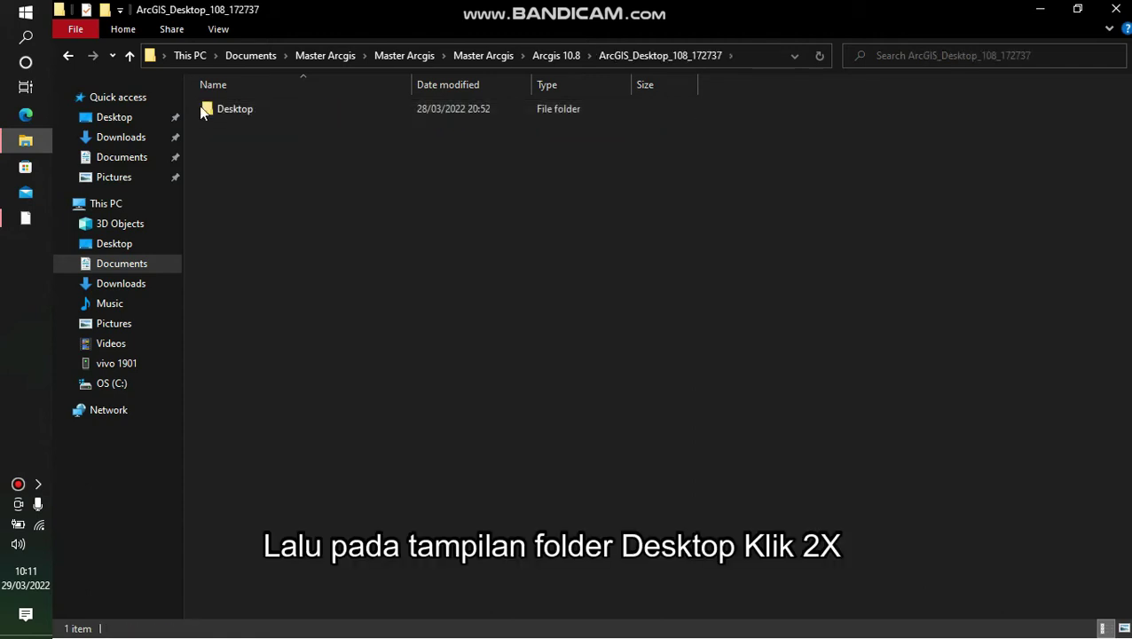
double_click(240, 108)
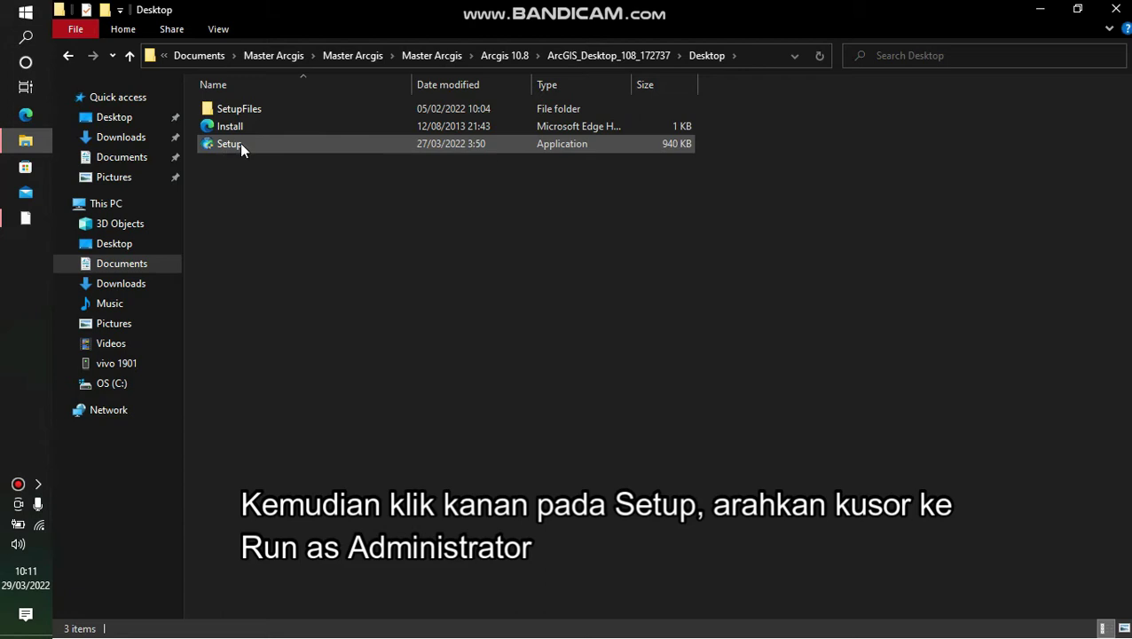
Run the Setup application in the Desktop folder as administrator.
left_click(239, 143)
right_click(239, 143)
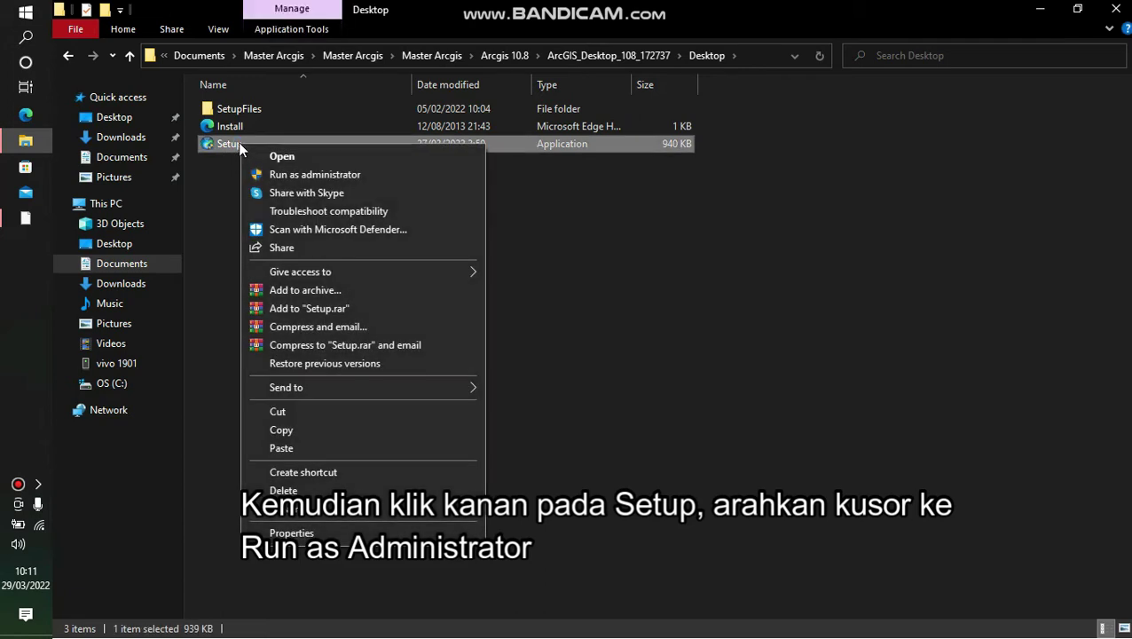
left_click(302, 175)
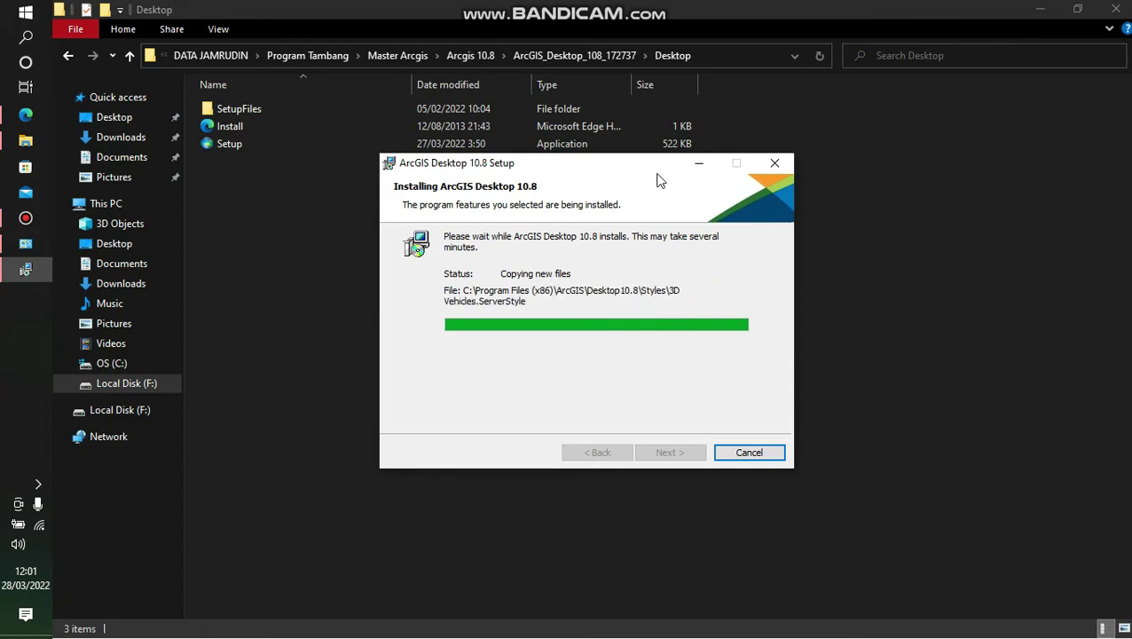
Finish the ArcGIS Desktop 10.8 installer and accept the default settings in the ArcGIS Administrator Wizard and ArcGIS Administrator.
left_click_drag(640, 174, 478, 174)
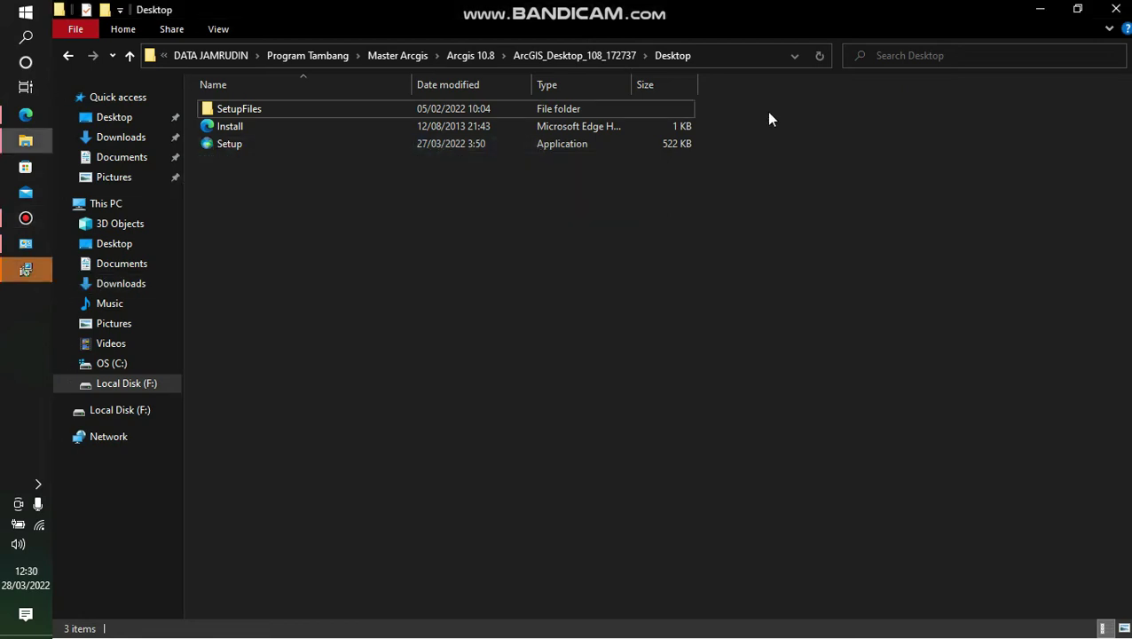
left_click(25, 269)
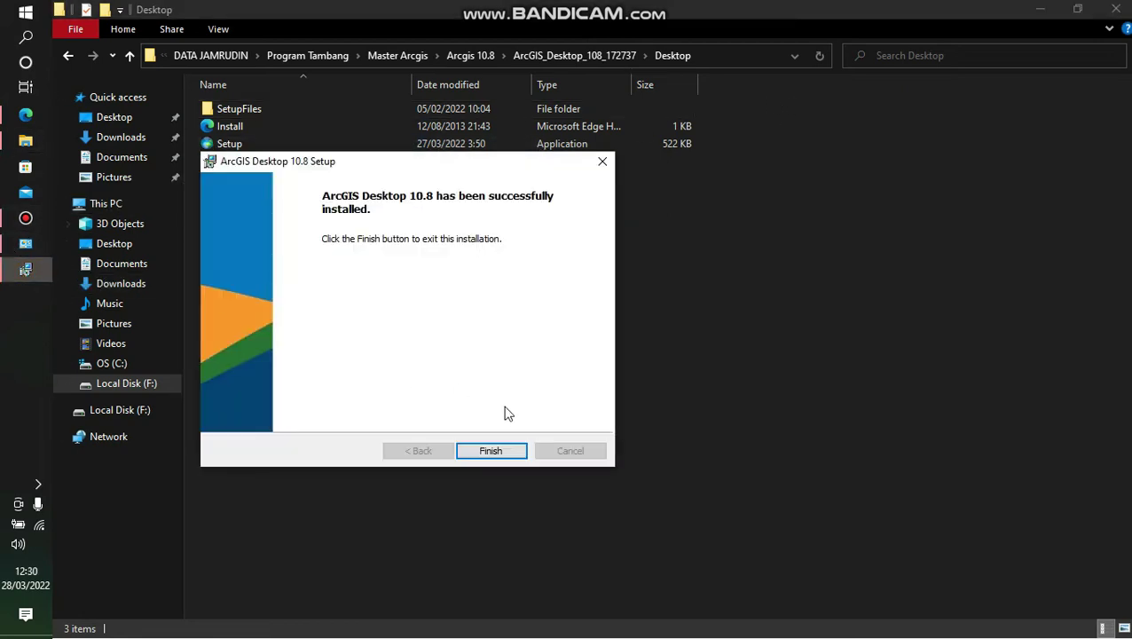
left_click_drag(409, 165, 656, 124)
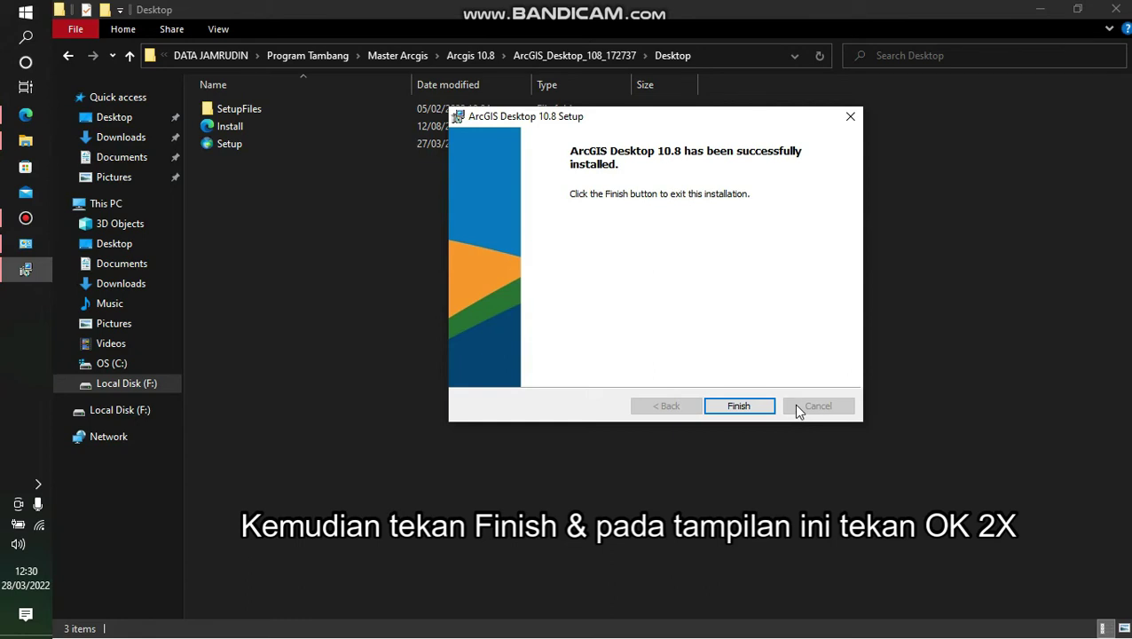
left_click(736, 406)
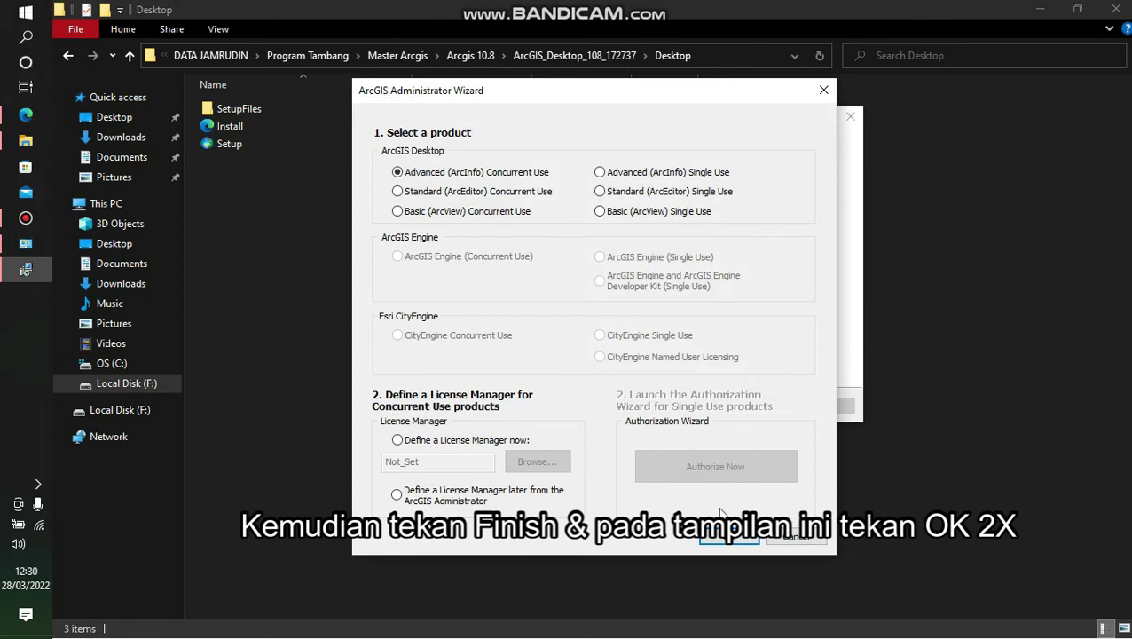
left_click(729, 539)
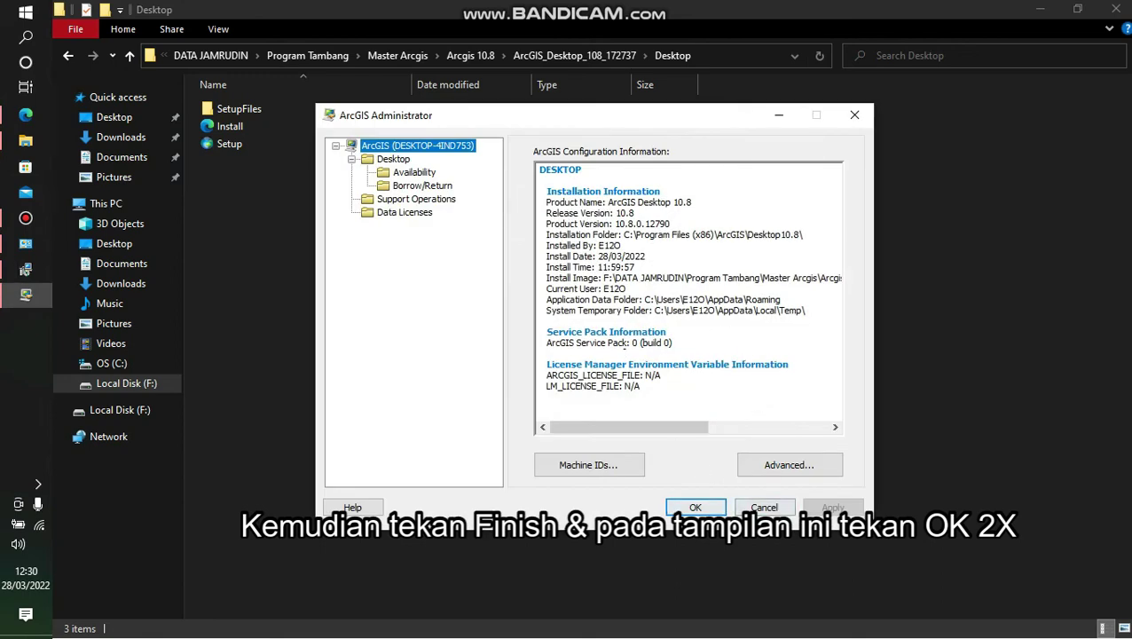
left_click(694, 506)
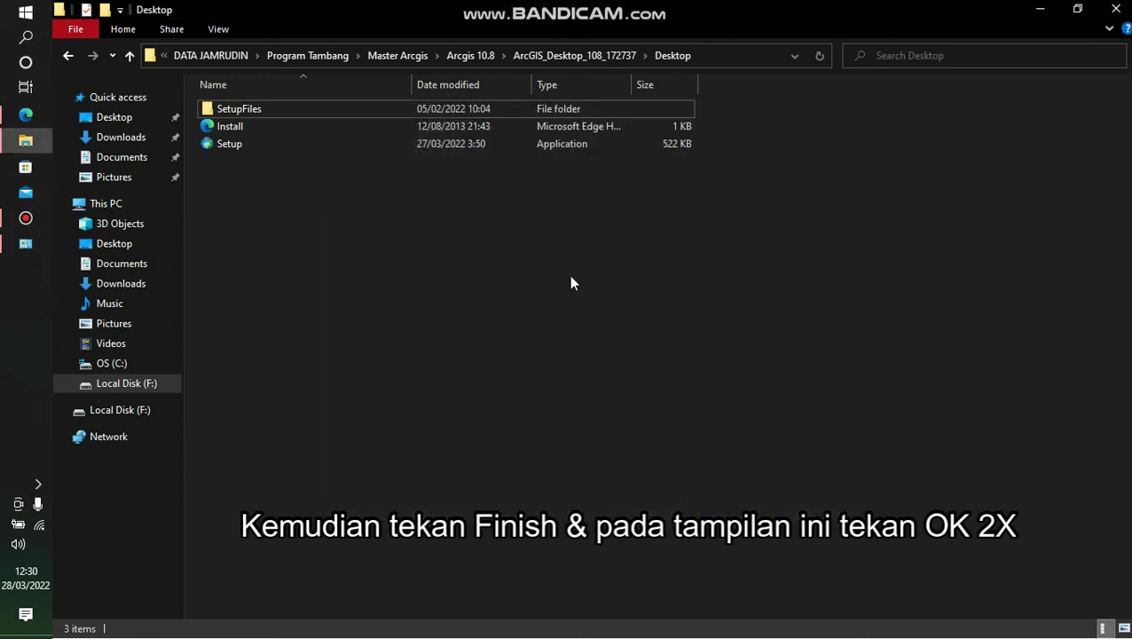
Open the SetupFiles folder and launch the setup Windows Installer package.
right_click(548, 247)
left_click(584, 314)
double_click(252, 110)
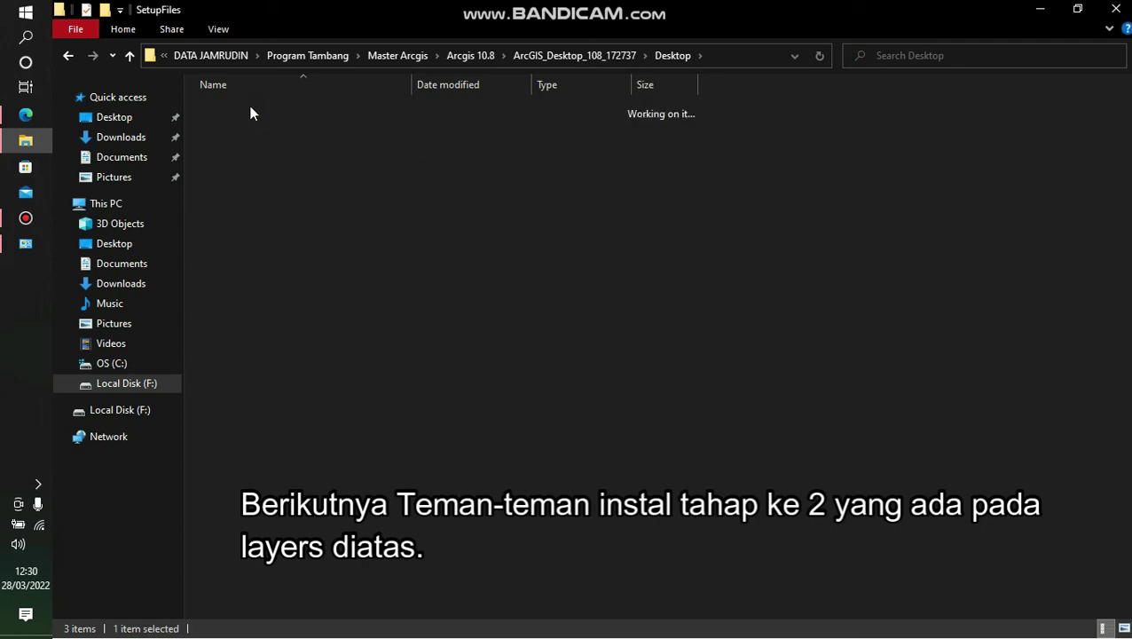
right_click(412, 254)
left_click(454, 322)
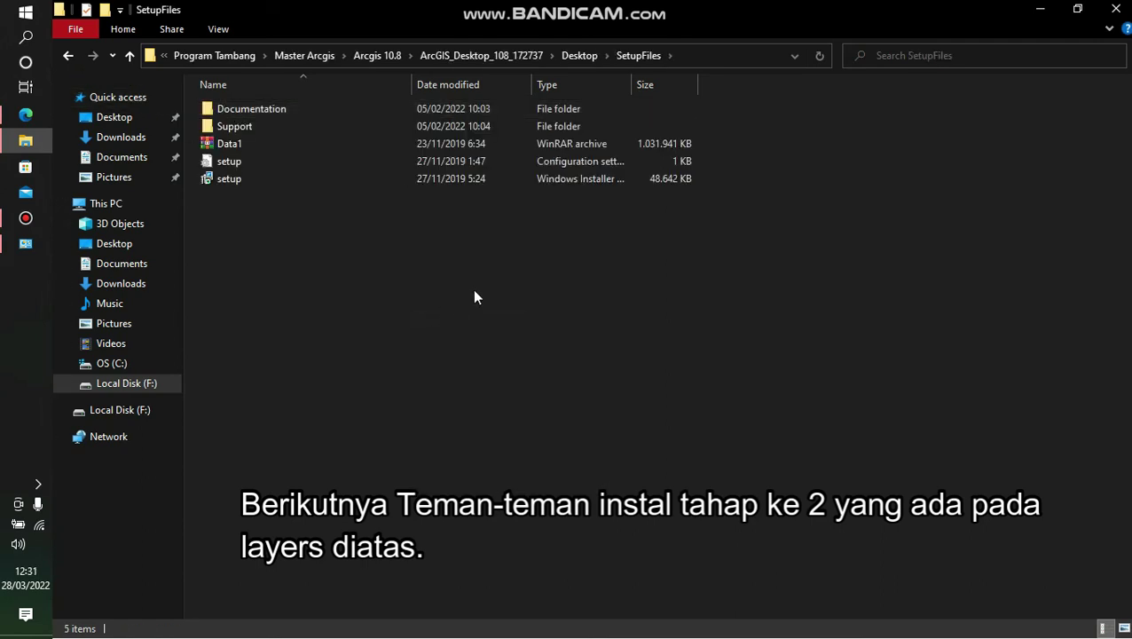
left_click(236, 180)
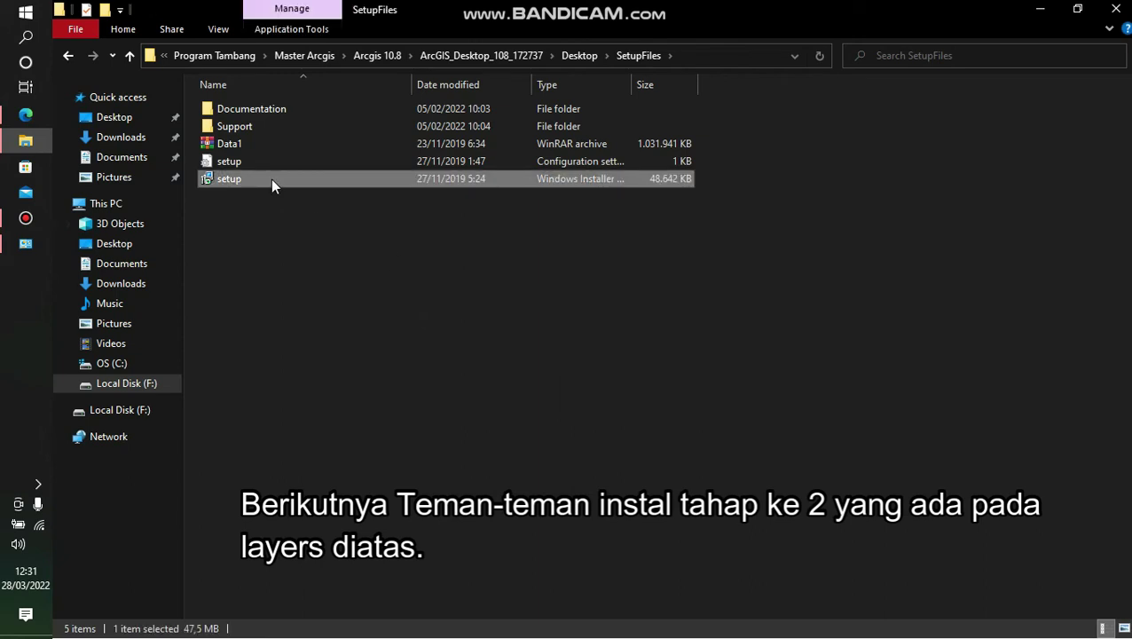
double_click(270, 179)
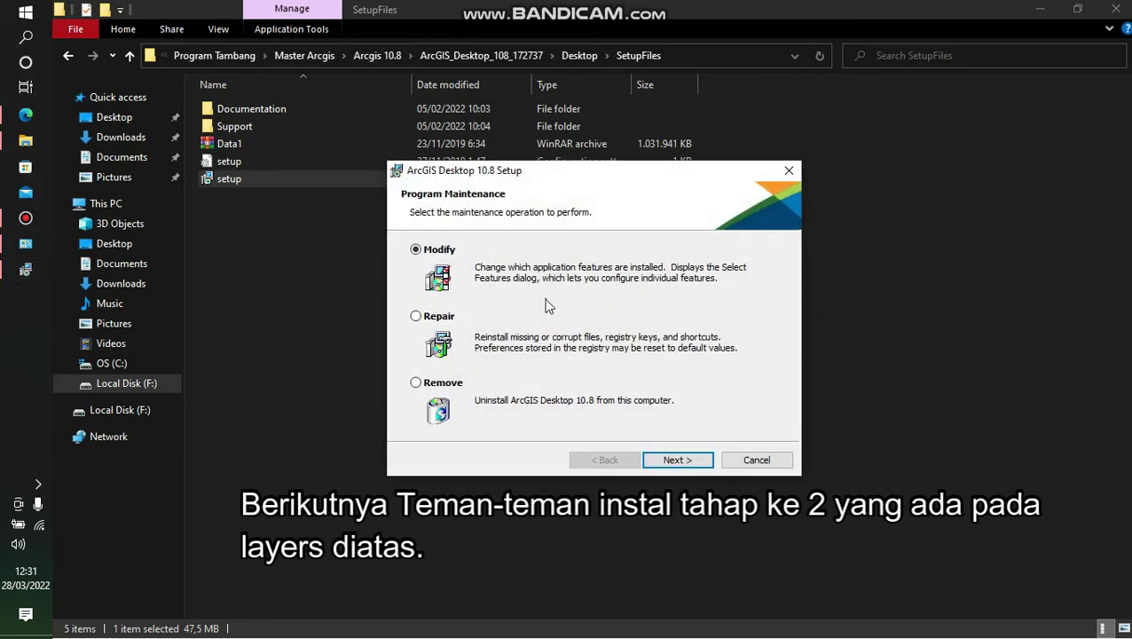
Run the ArcGIS Desktop 10.8 maintenance installation with the Modify option and default features, and finish the wizard.
left_click(677, 459)
left_click(695, 459)
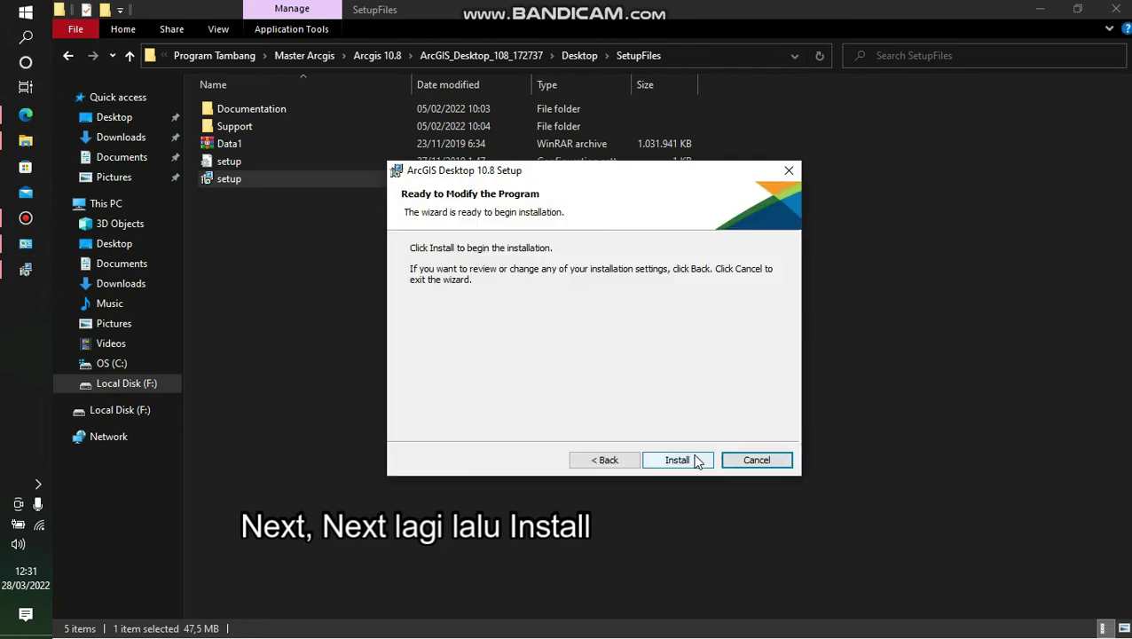
left_click(695, 460)
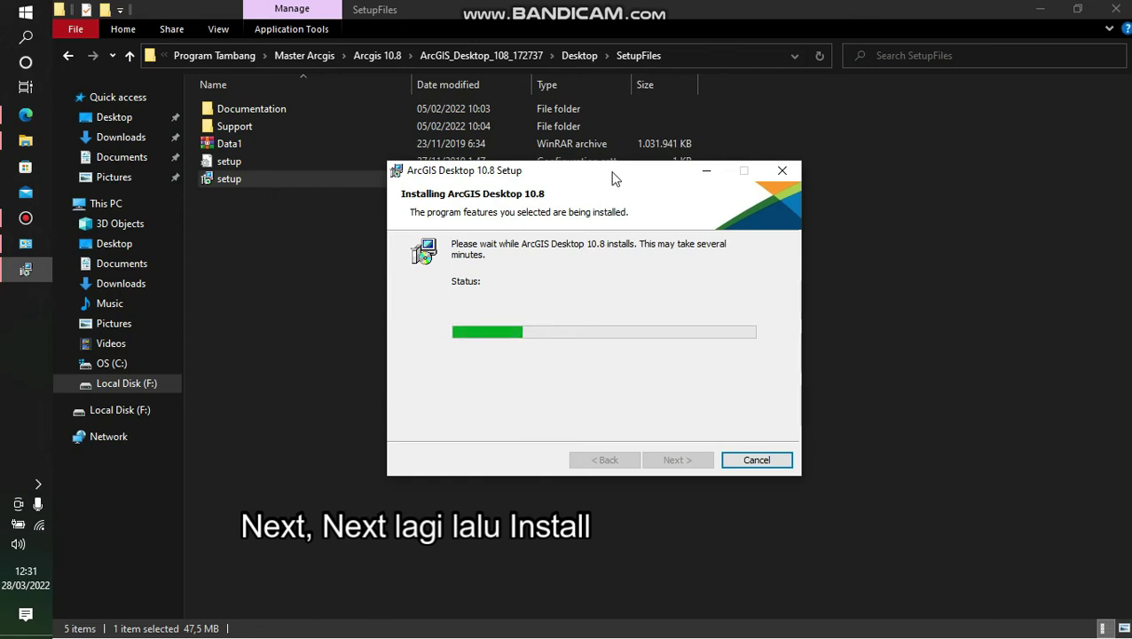
left_click_drag(612, 178, 561, 145)
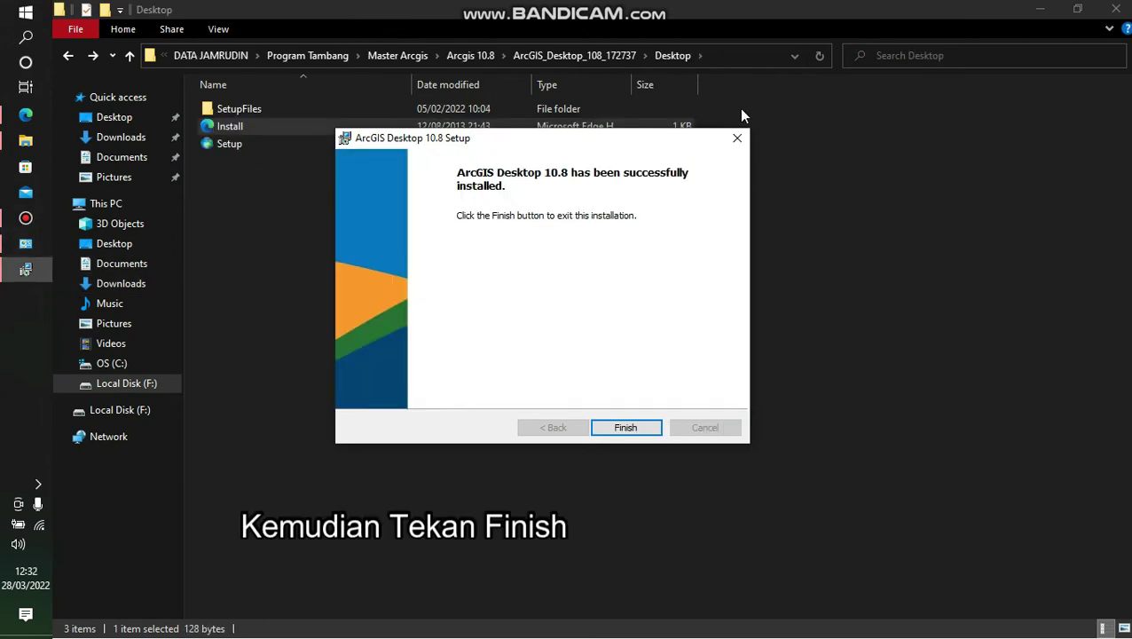
left_click(623, 436)
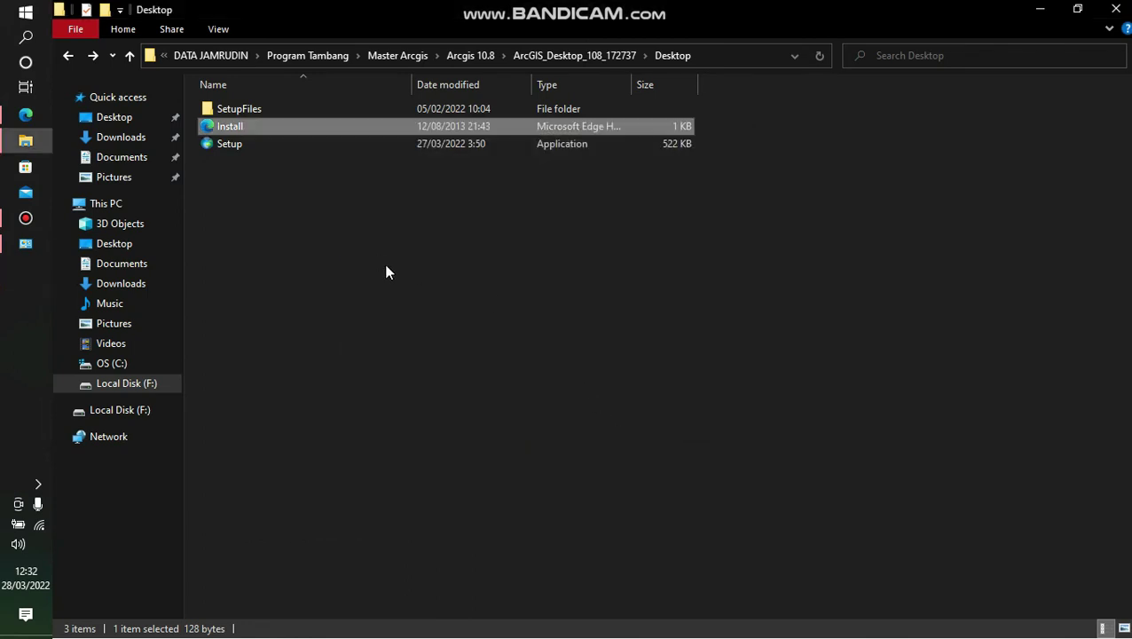
double_click(237, 108)
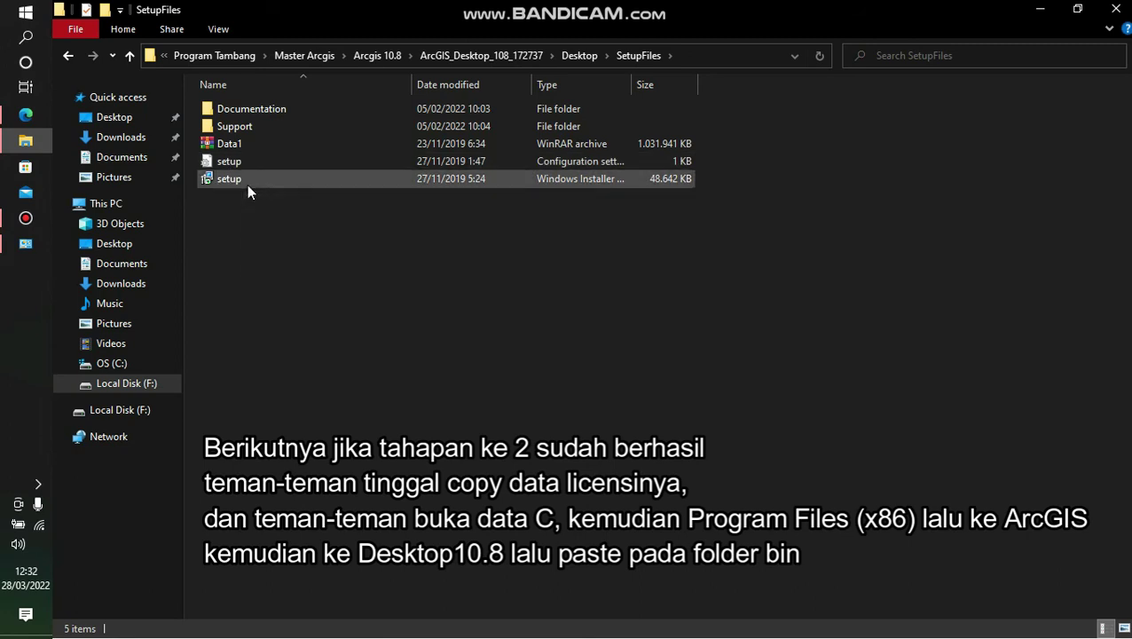
left_click(246, 184)
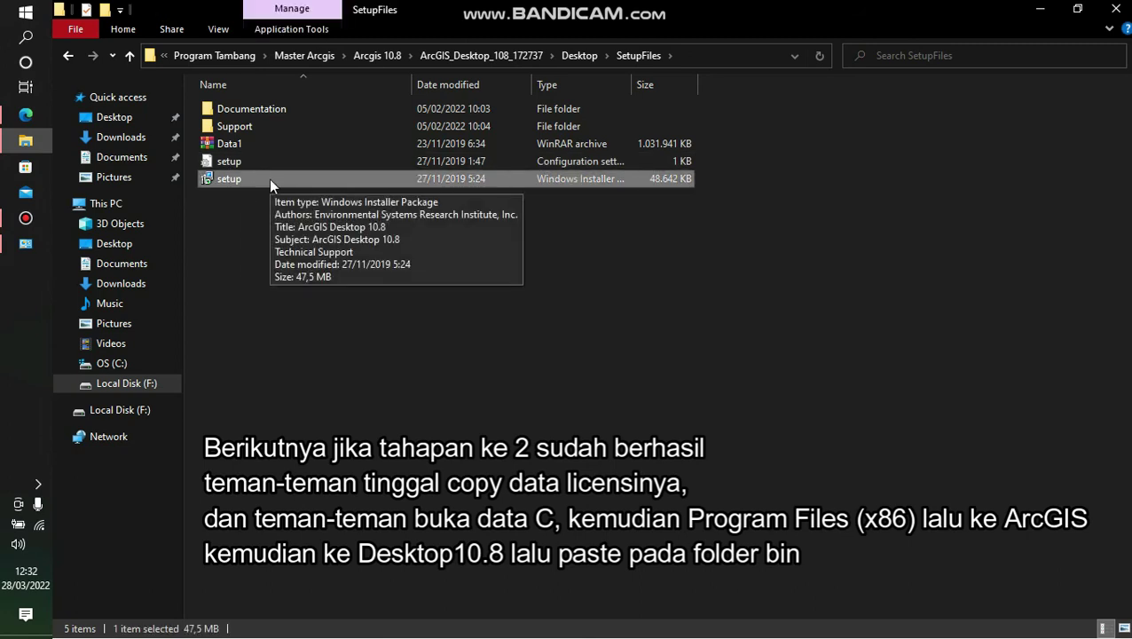
left_click(67, 58)
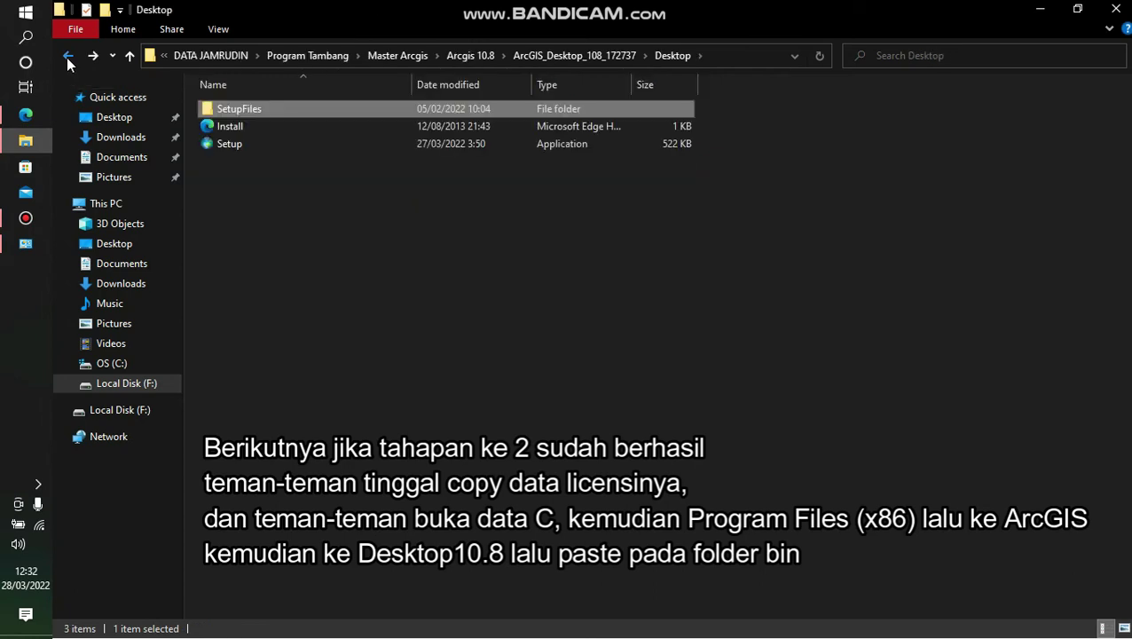
Copy the Install file from the Desktop setup folder into C:\Program Files (x86)\ArcGIS\Desktop10.8\bin, granting administrator permission.
left_click(230, 127)
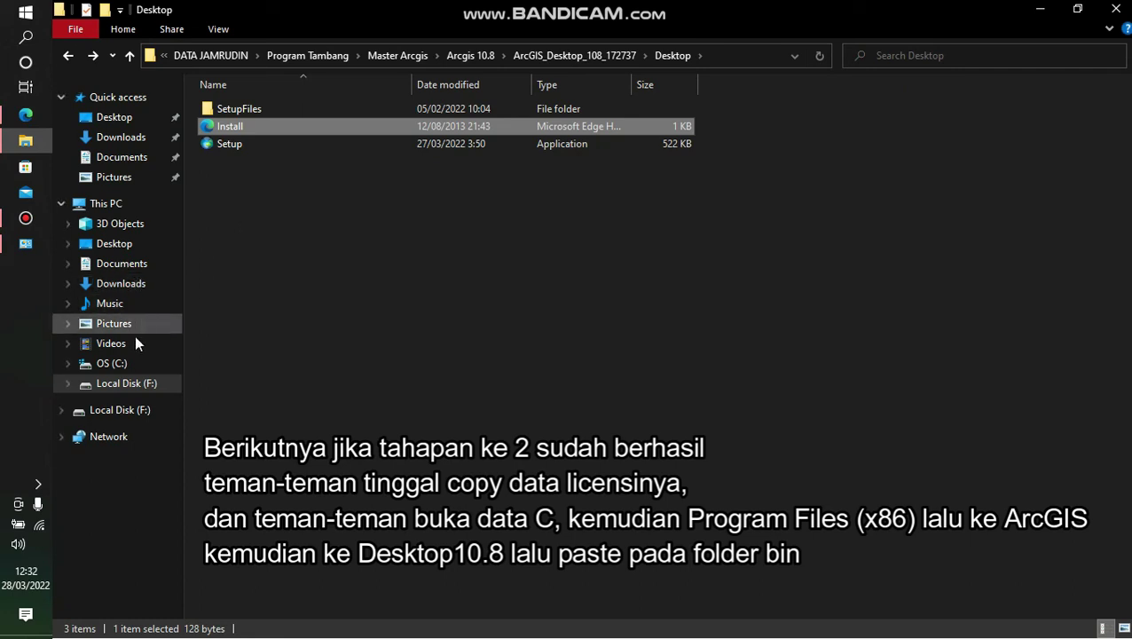
left_click(129, 364)
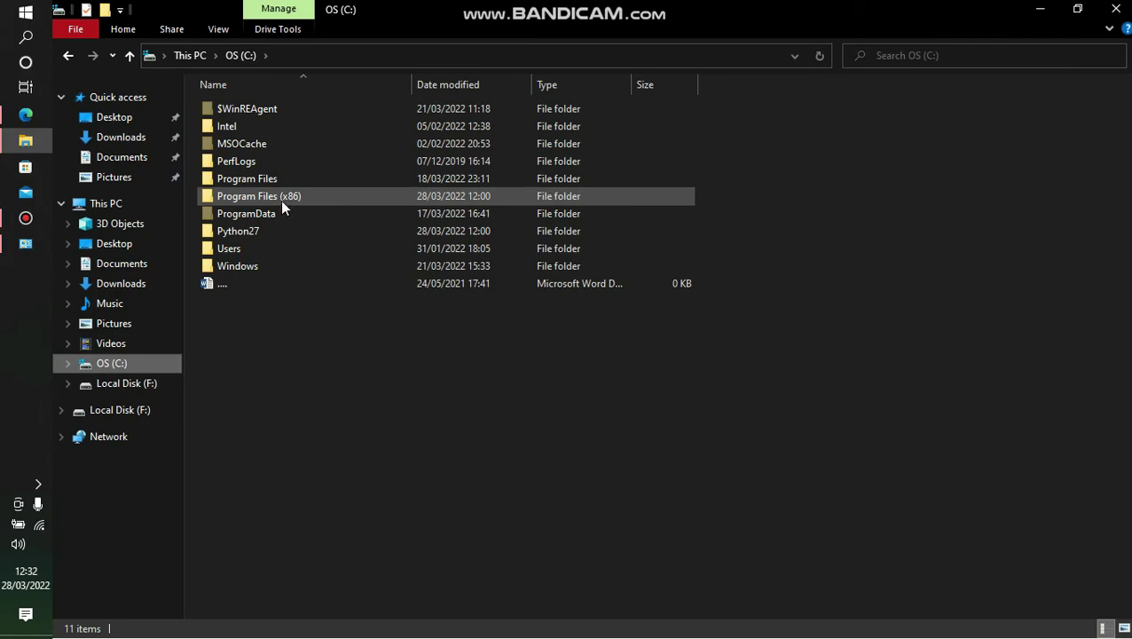
double_click(284, 199)
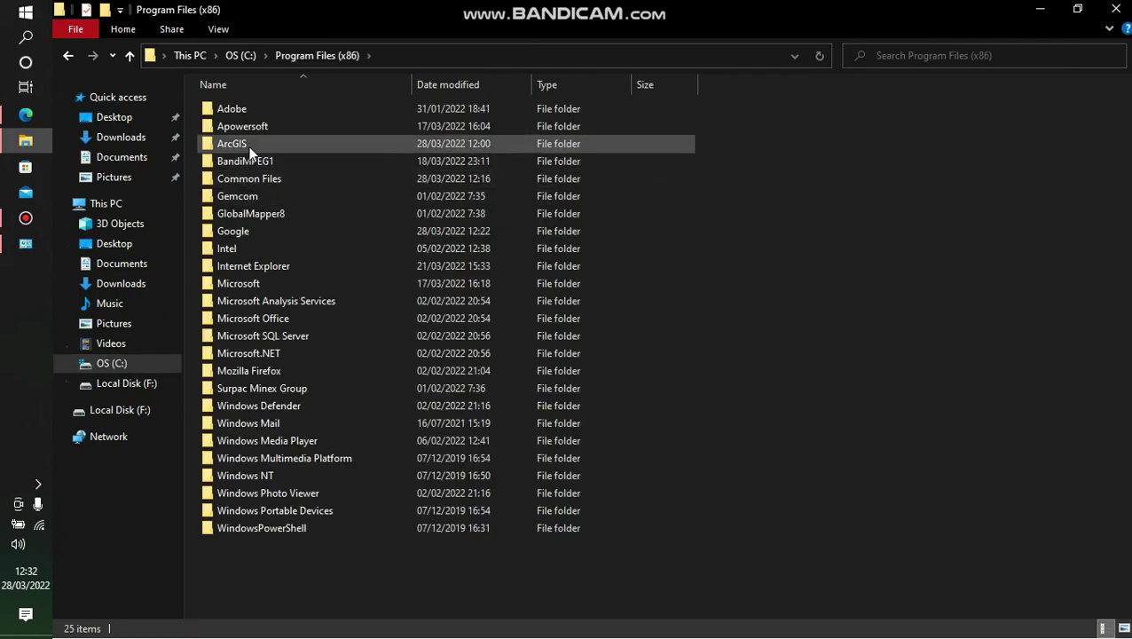
double_click(248, 146)
double_click(245, 114)
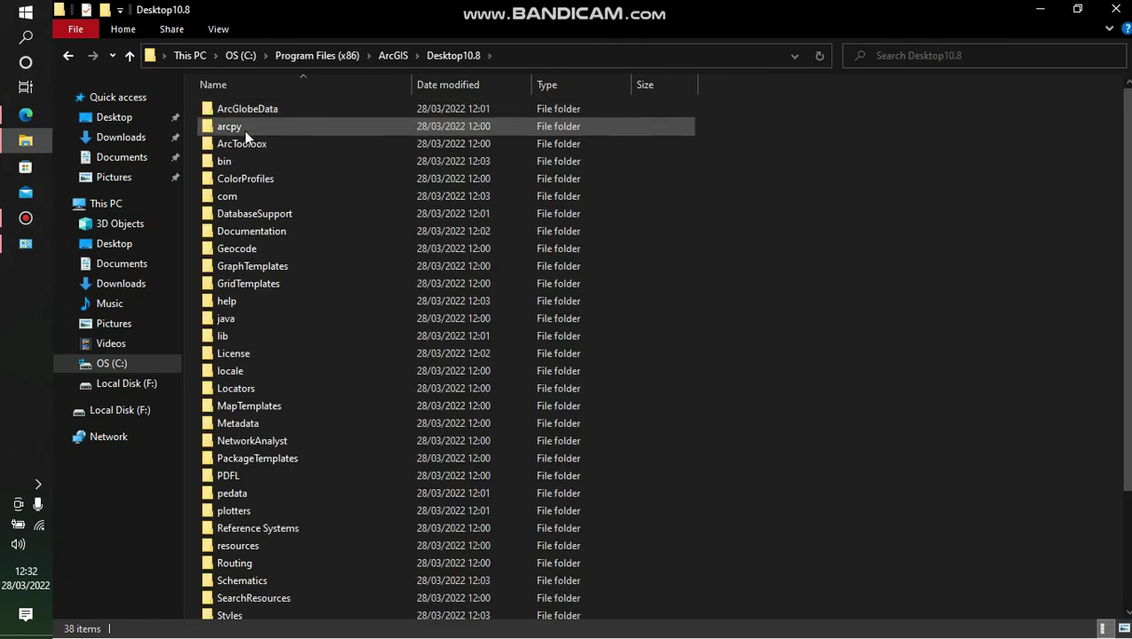
double_click(249, 161)
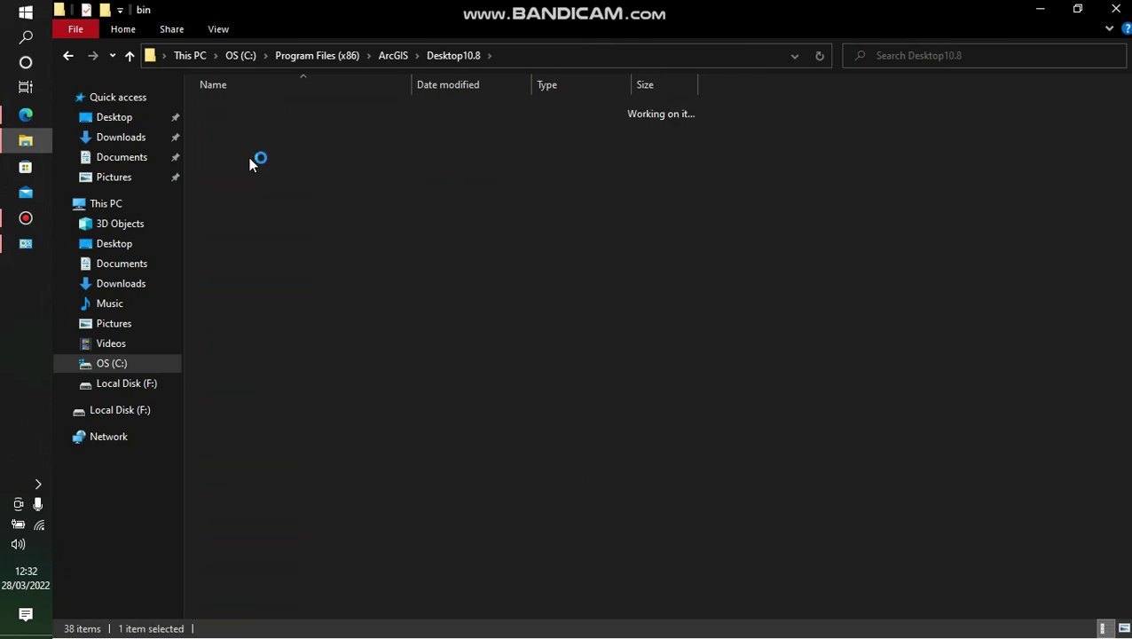
right_click(784, 178)
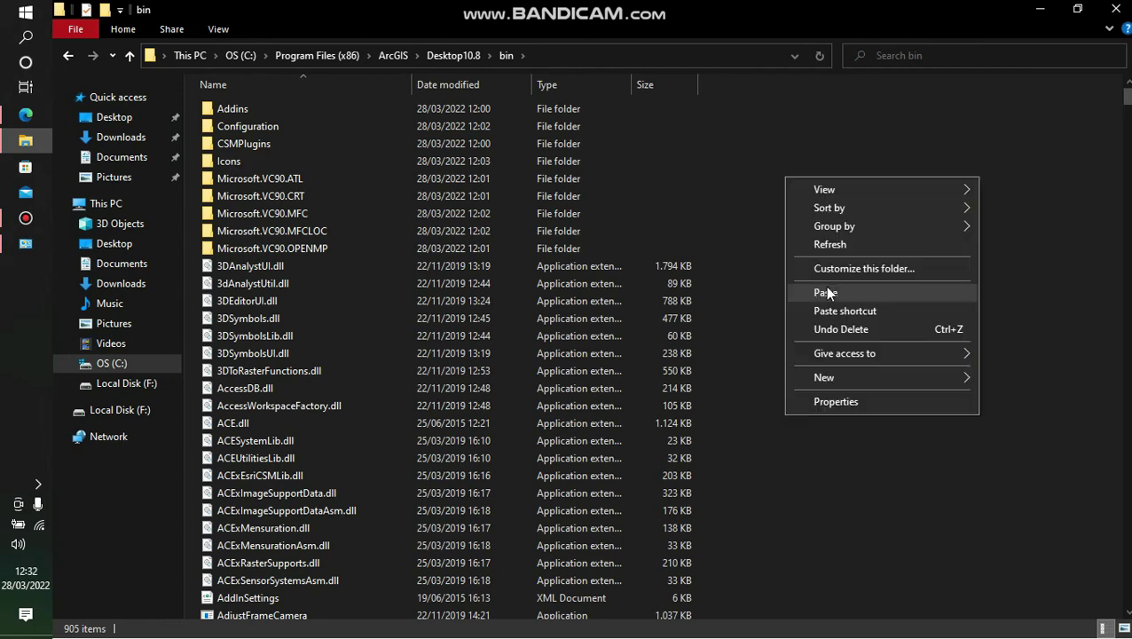
left_click(827, 296)
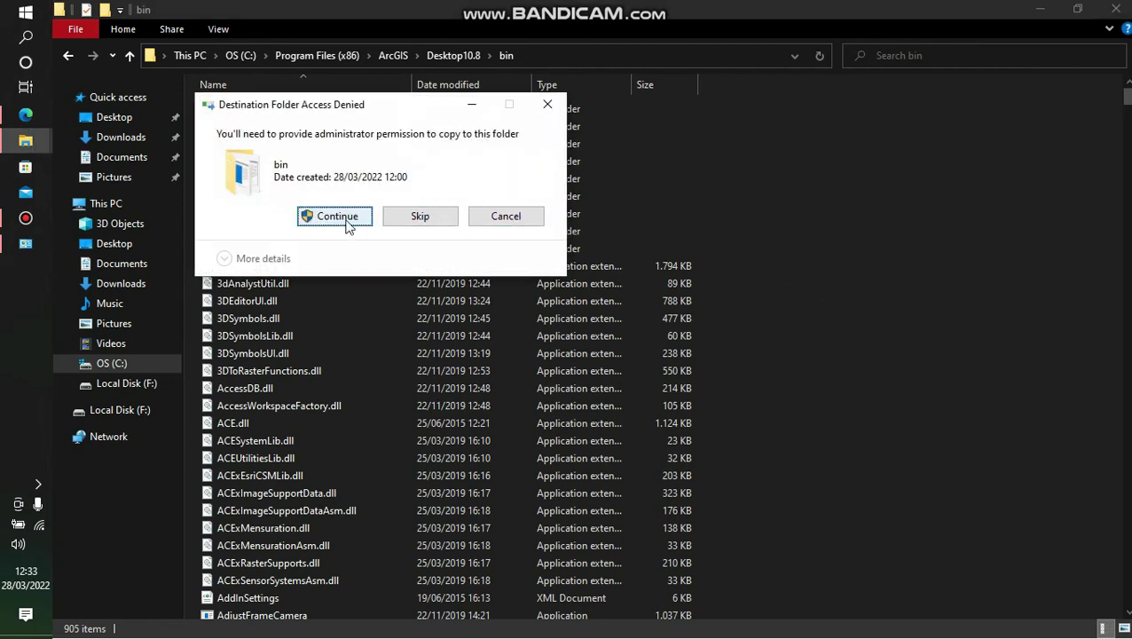
left_click(338, 217)
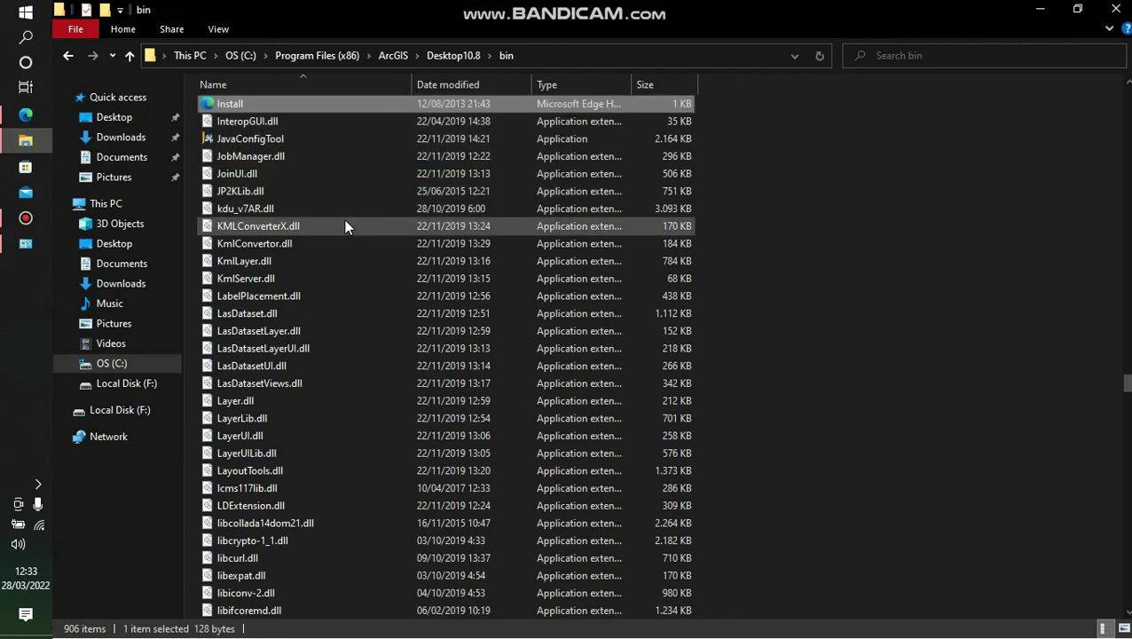
Refresh the bin folder's file list and close the folder window to return to the desktop.
right_click(896, 215)
left_click(913, 284)
right_click(786, 191)
left_click(836, 256)
right_click(839, 182)
left_click(878, 245)
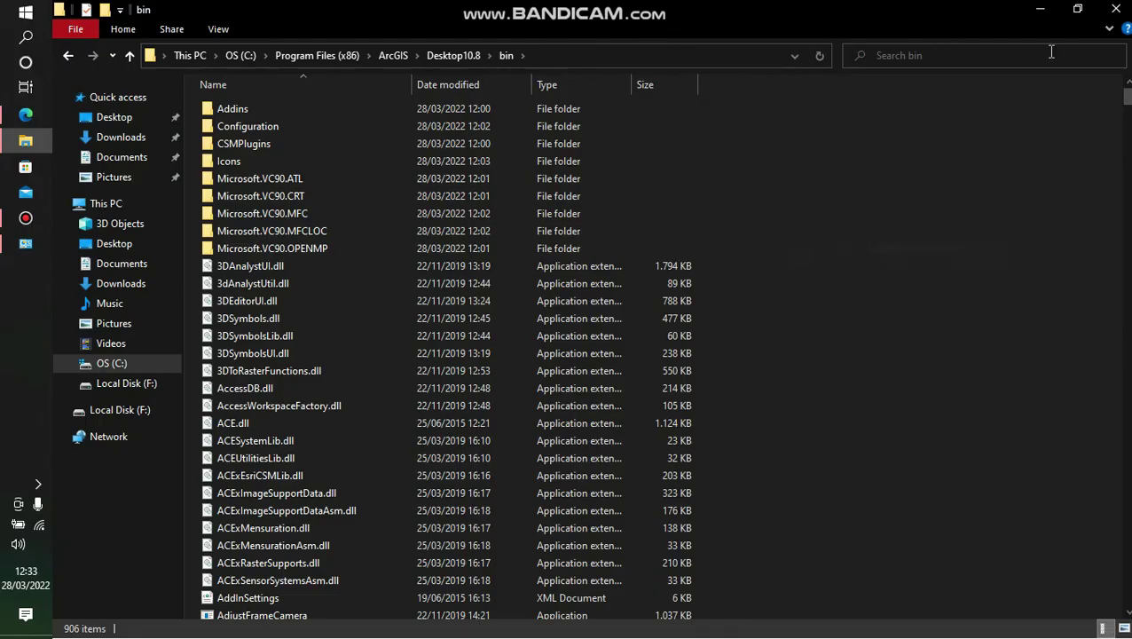
left_click(1114, 8)
right_click(494, 197)
left_click(494, 197)
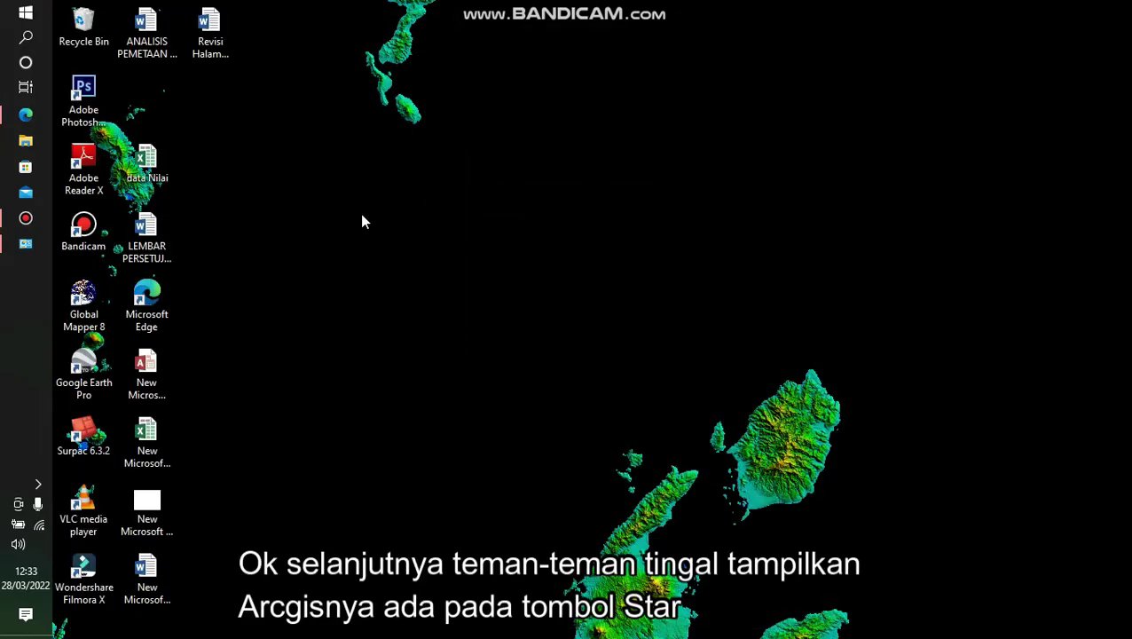
Create a desktop shortcut for ArcMap 10.8 from the ArcGIS program group and refresh the desktop.
key("super")
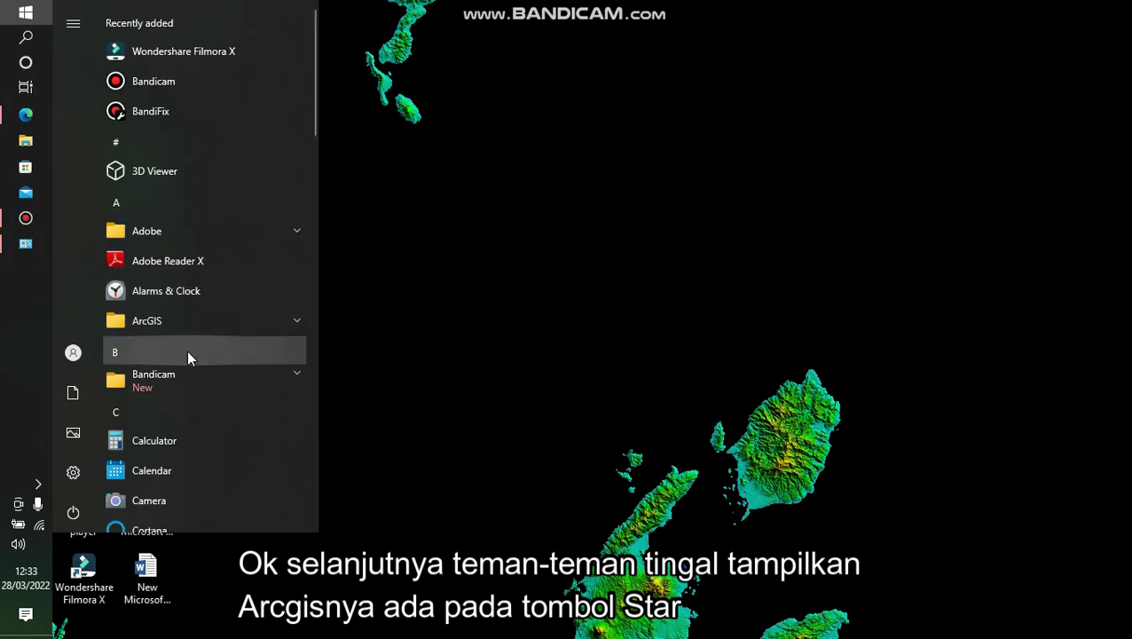
left_click(301, 328)
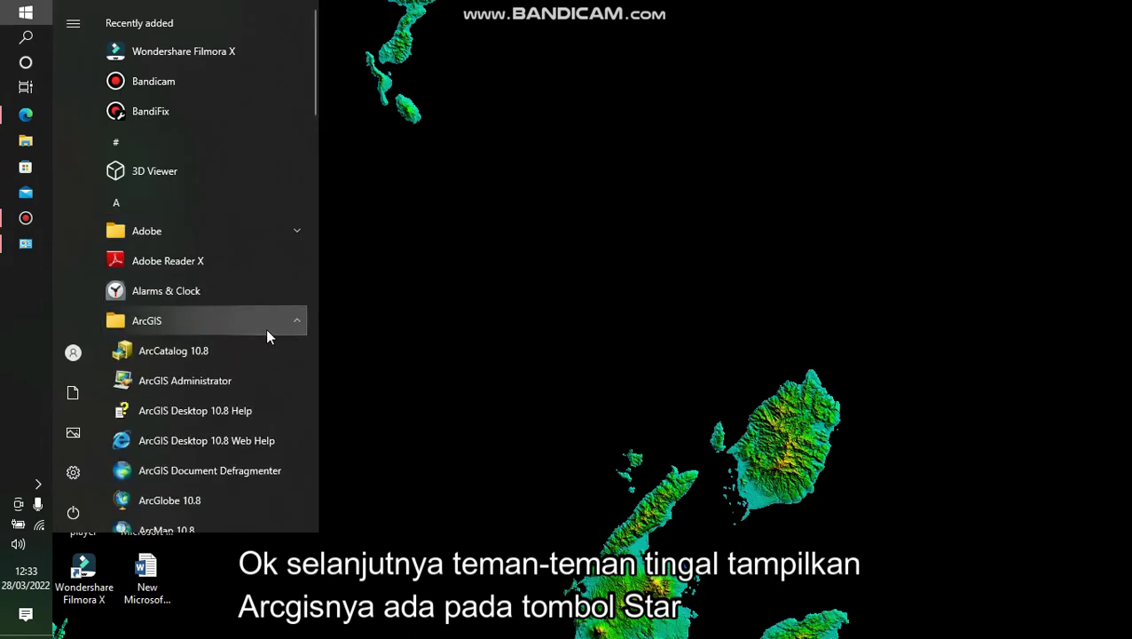
scroll(244, 341, "down", 3)
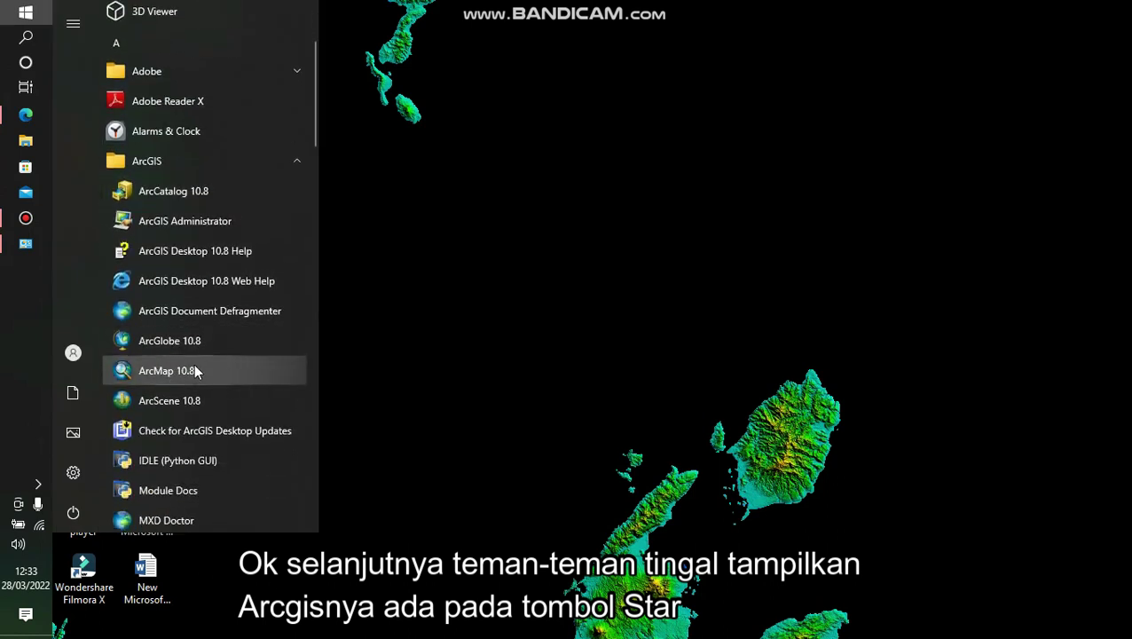
left_click_drag(162, 371, 143, 94)
right_click(298, 146)
left_click(300, 153)
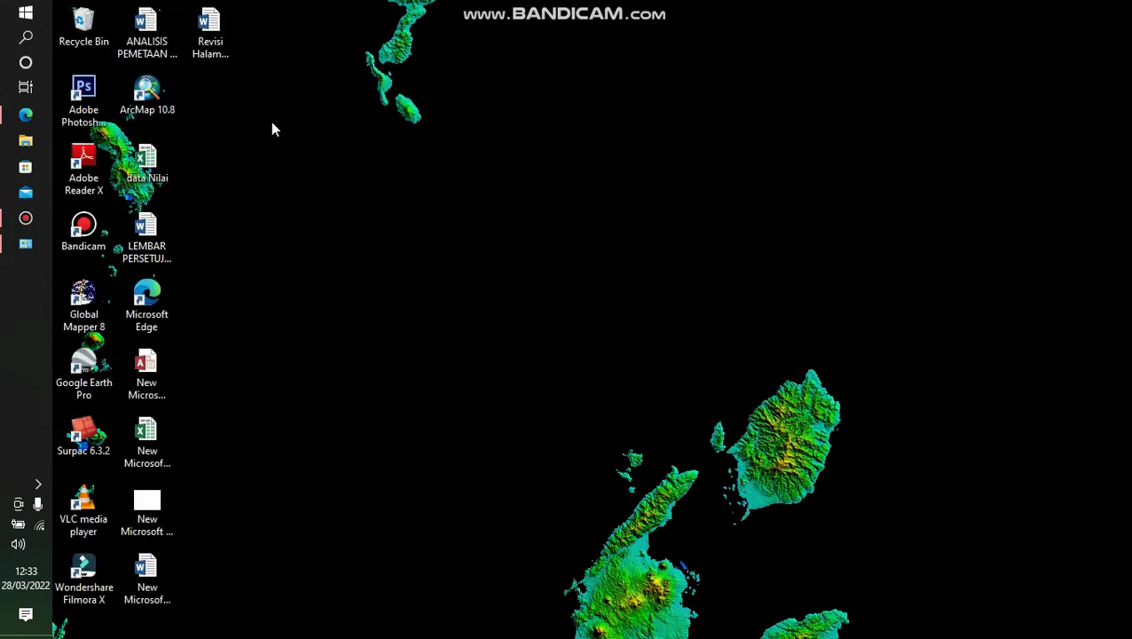
Launch ArcMap 10.8 from its desktop shortcut.
left_click(139, 104)
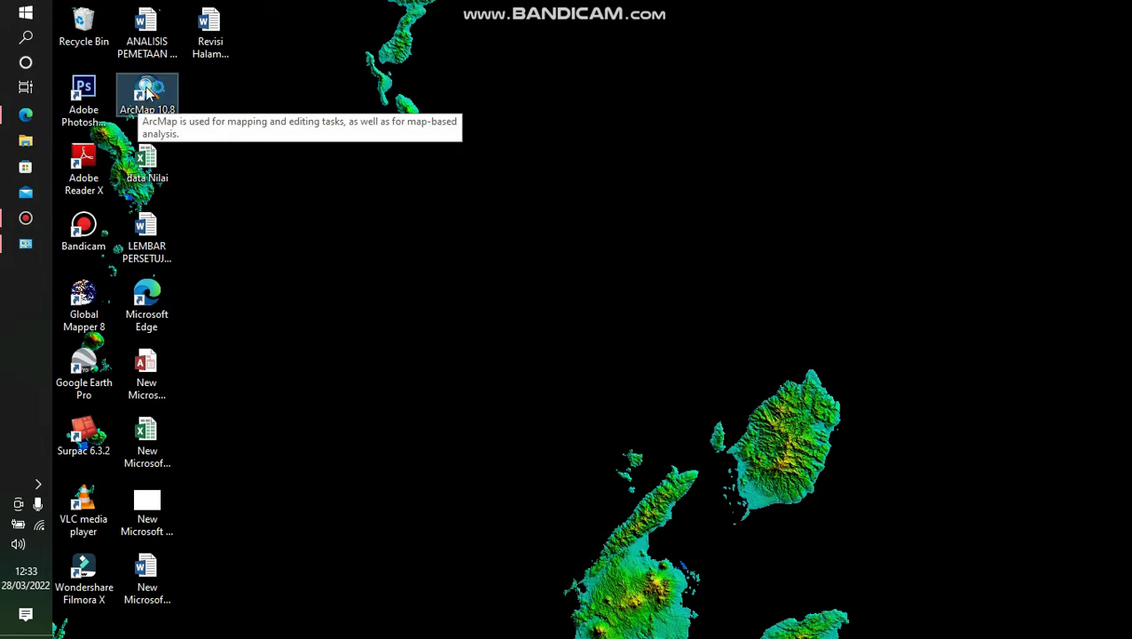
double_click(139, 103)
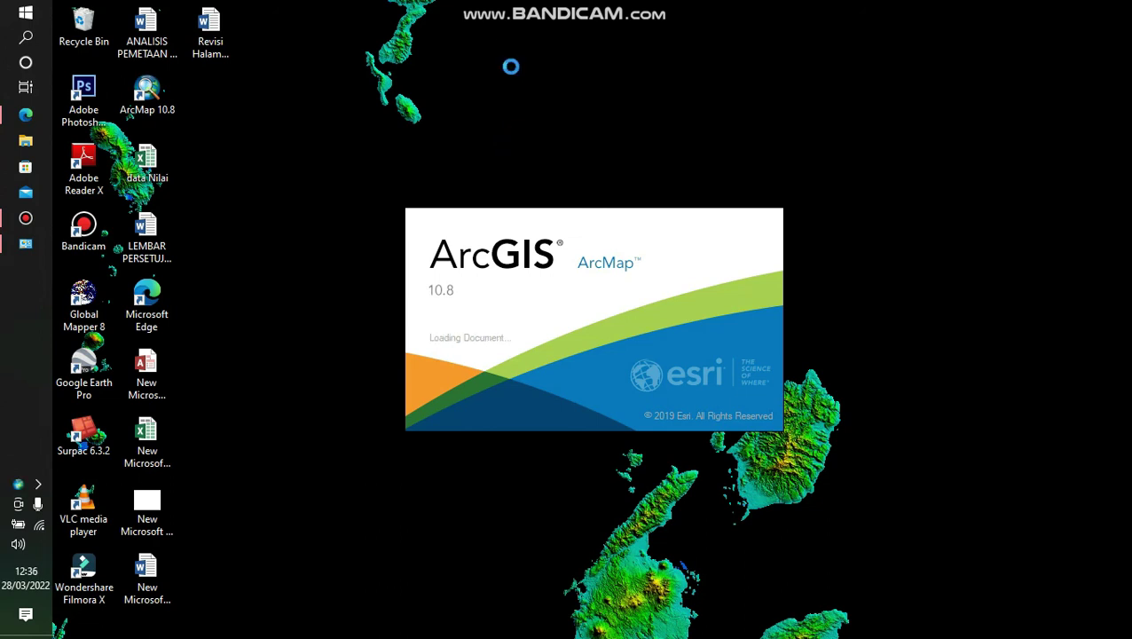
right_click(481, 18)
left_click(510, 66)
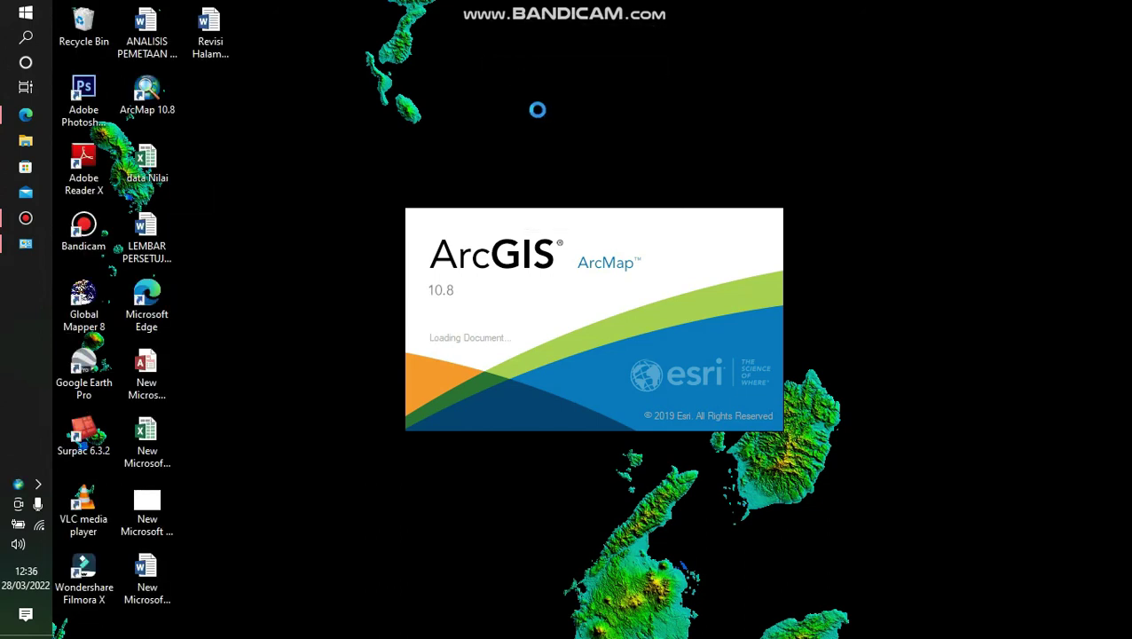
right_click(538, 114)
left_click(540, 116)
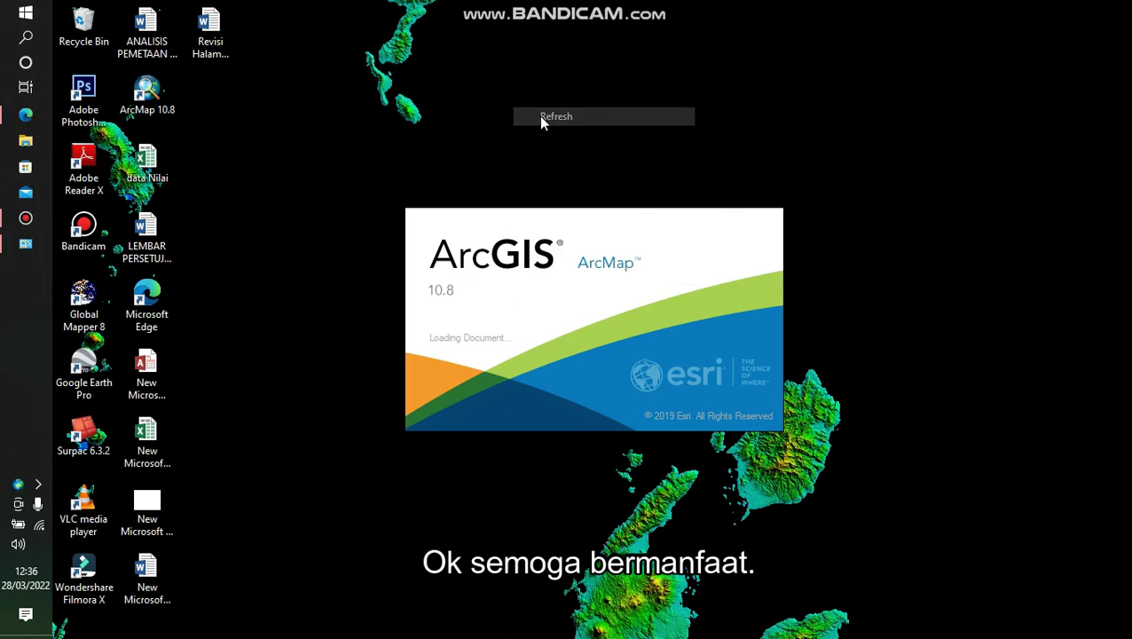
right_click(522, 76)
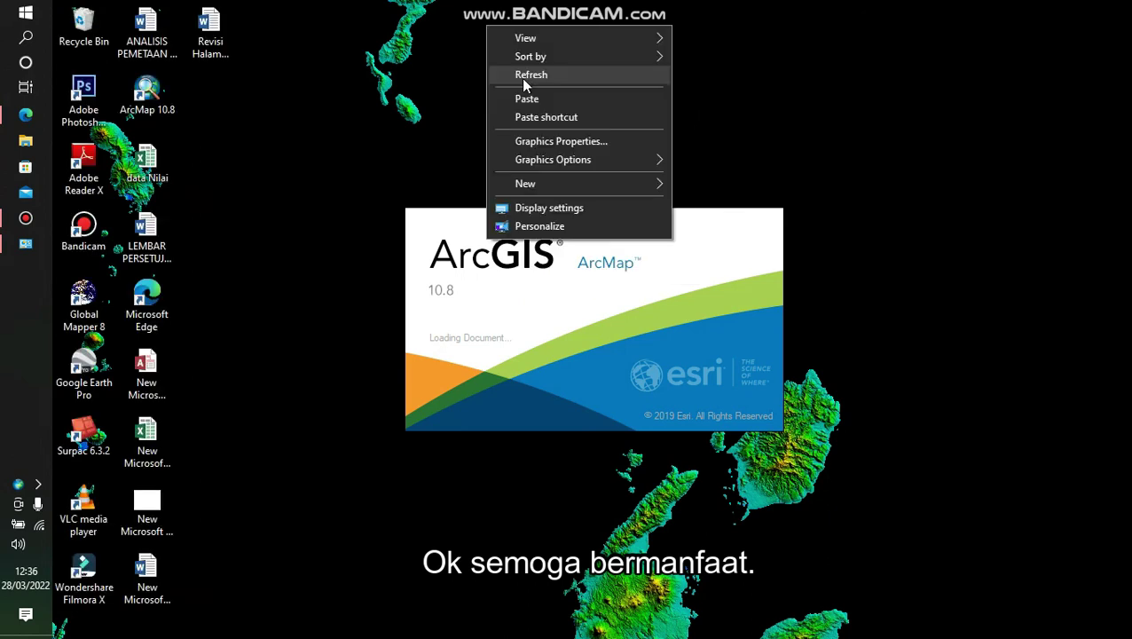
left_click(522, 78)
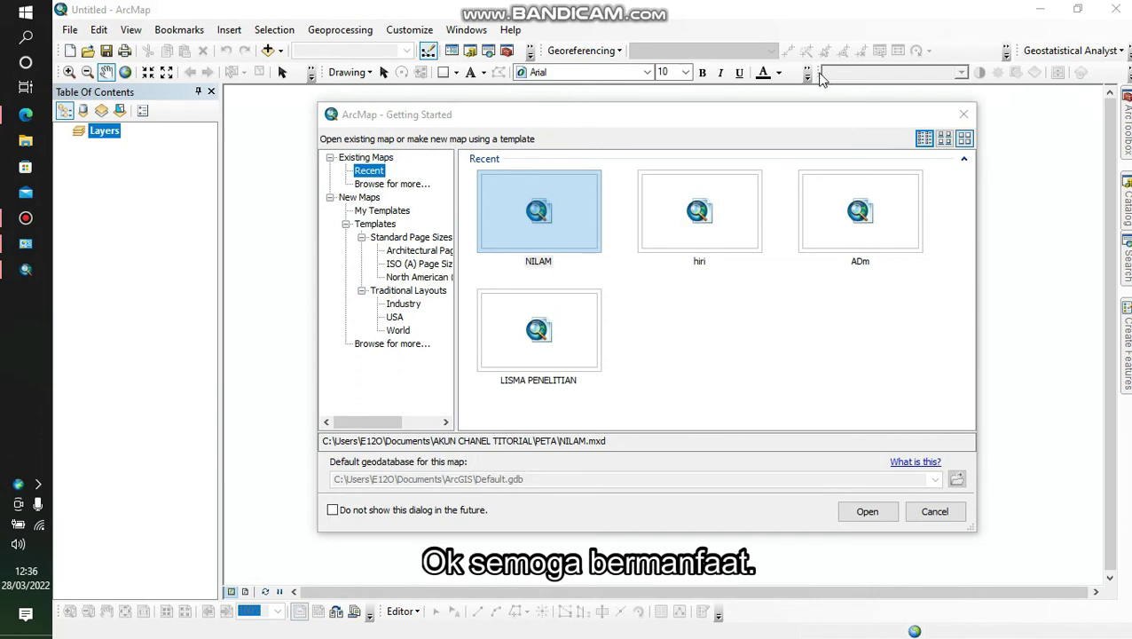
left_click_drag(753, 118, 618, 93)
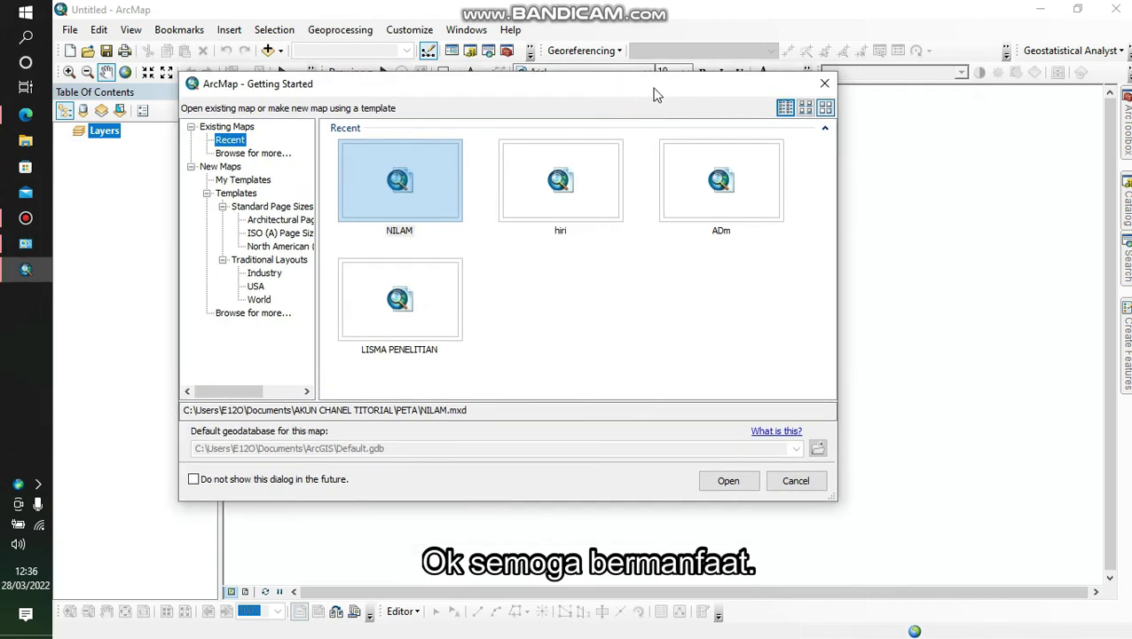